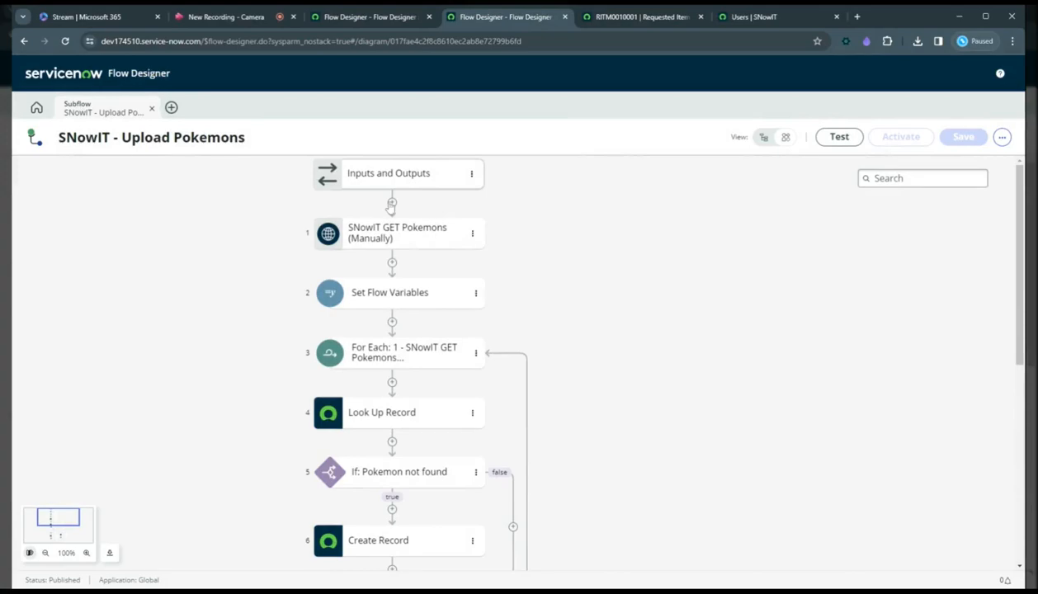
Inspect the subflow diagram: the options for adding nodes, the first action's properties, and the remaining nodes to the end.
click(393, 203)
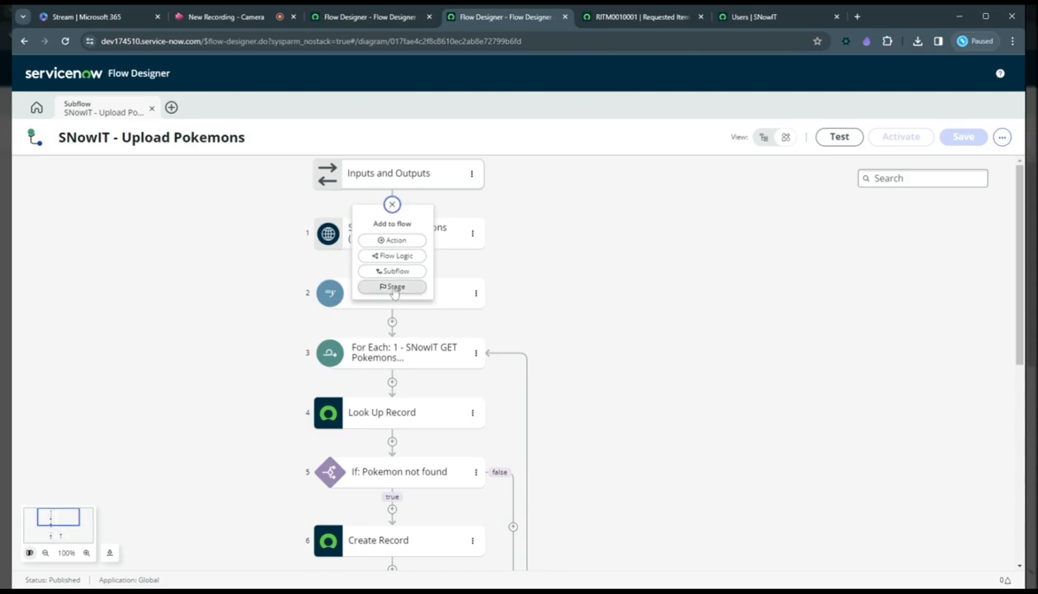
click(434, 241)
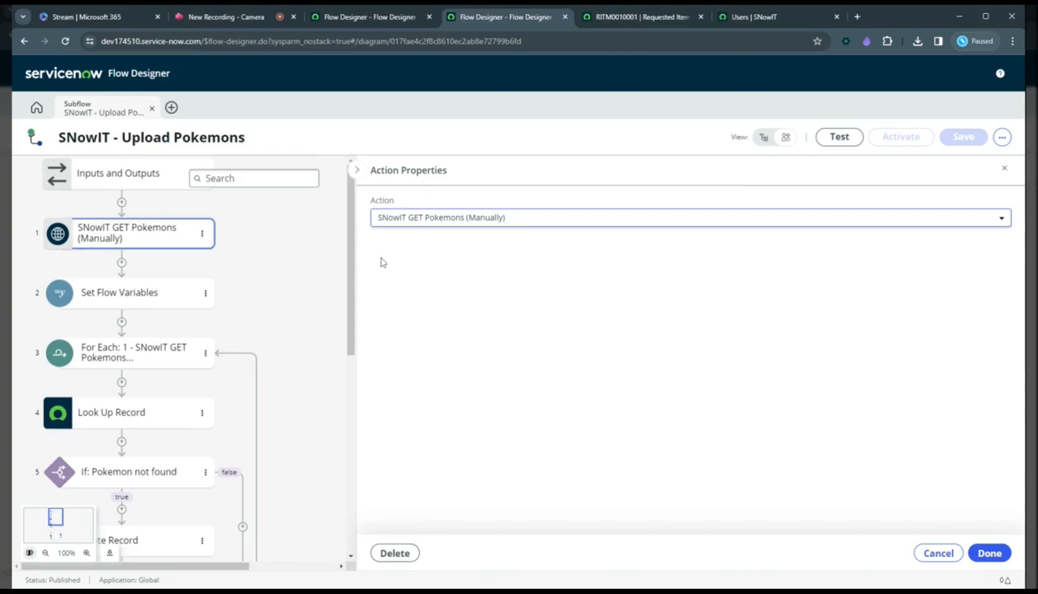
click(1005, 171)
drag(1020, 307, 1022, 542)
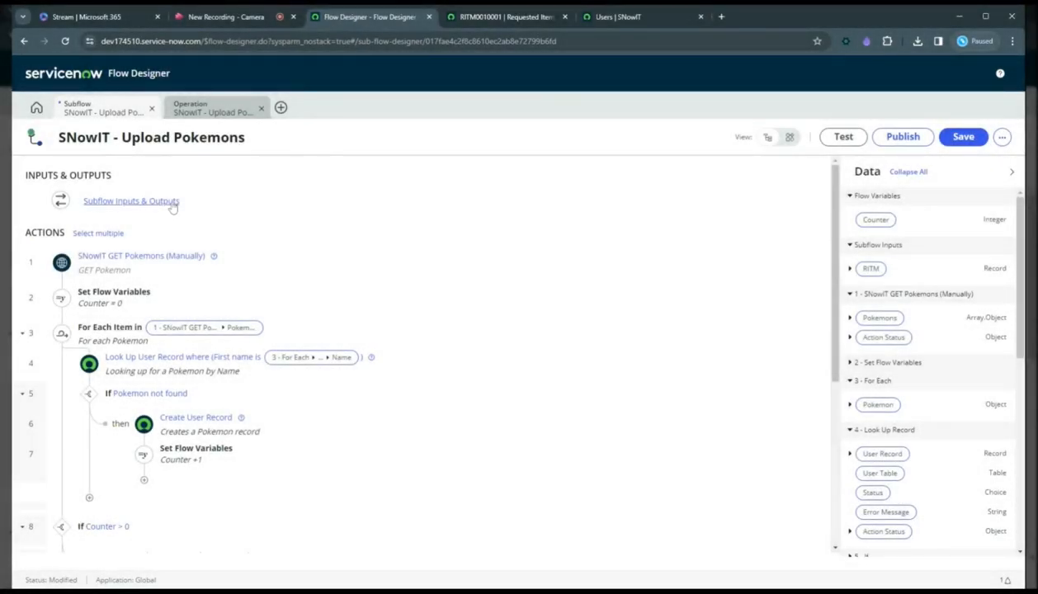
Try adding a second subflow input, browse the data types available for it, and remove it again.
click(169, 202)
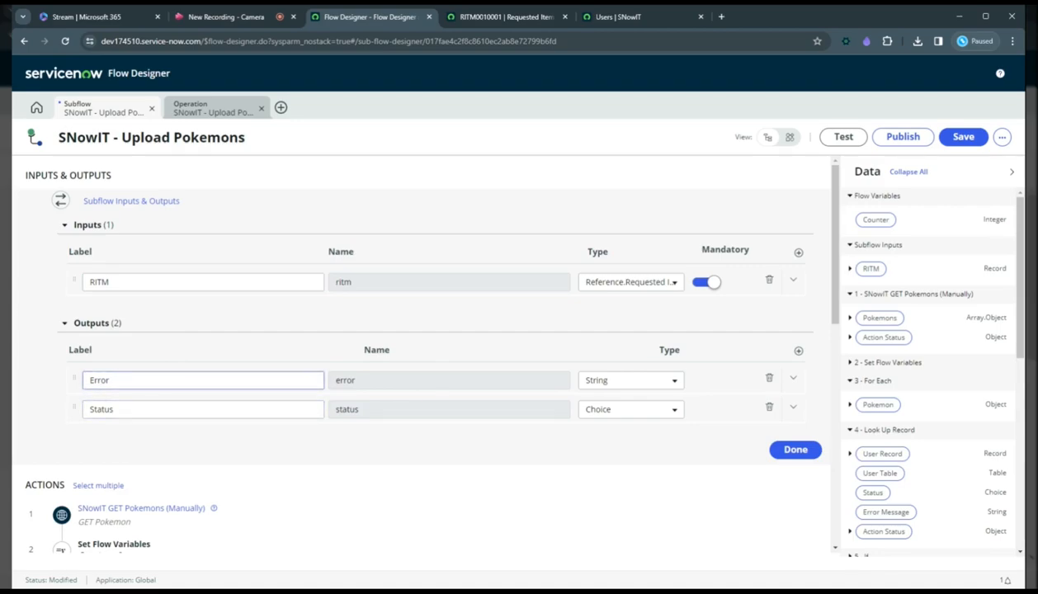
click(798, 251)
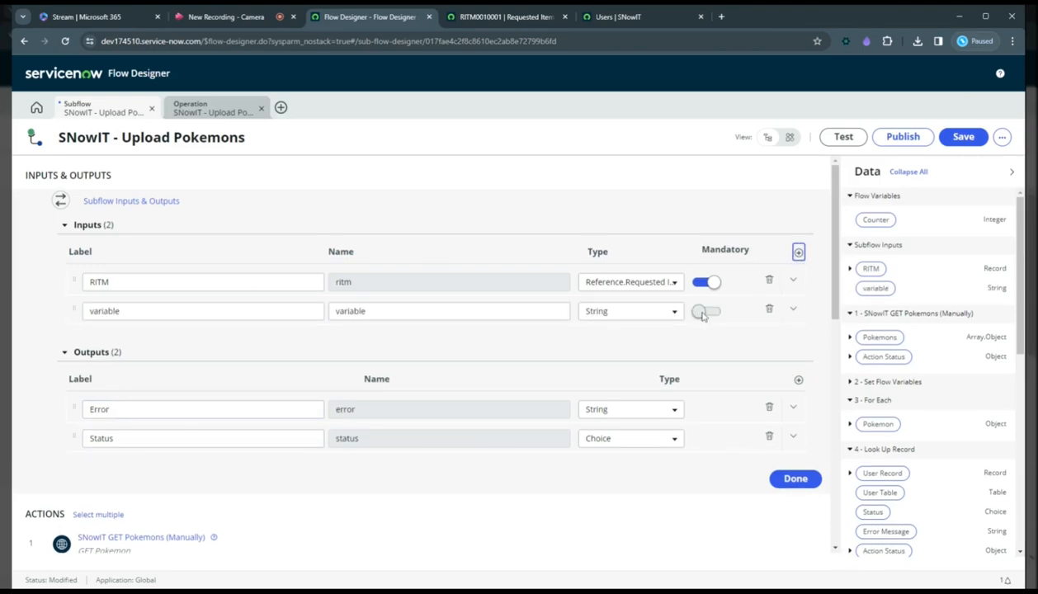
click(652, 311)
scroll(652, 405, down, 15)
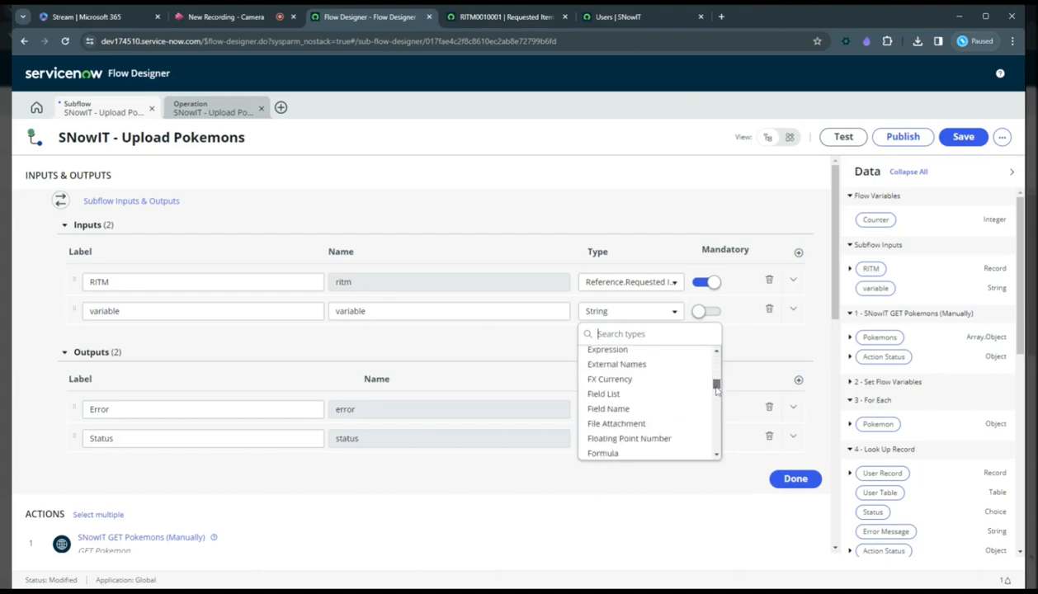
drag(707, 436, 711, 352)
click(773, 341)
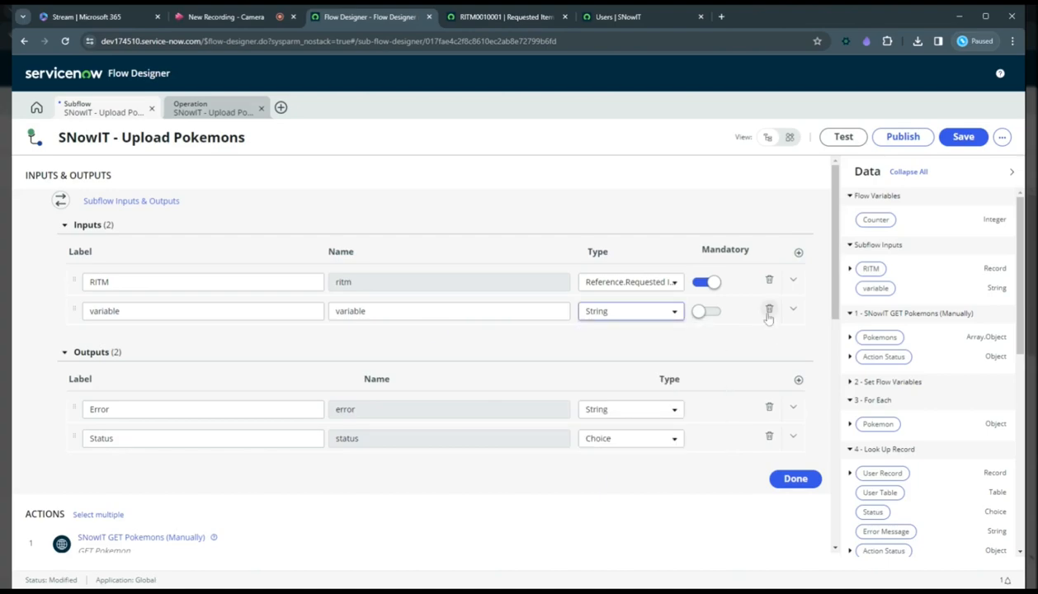
click(769, 310)
click(613, 265)
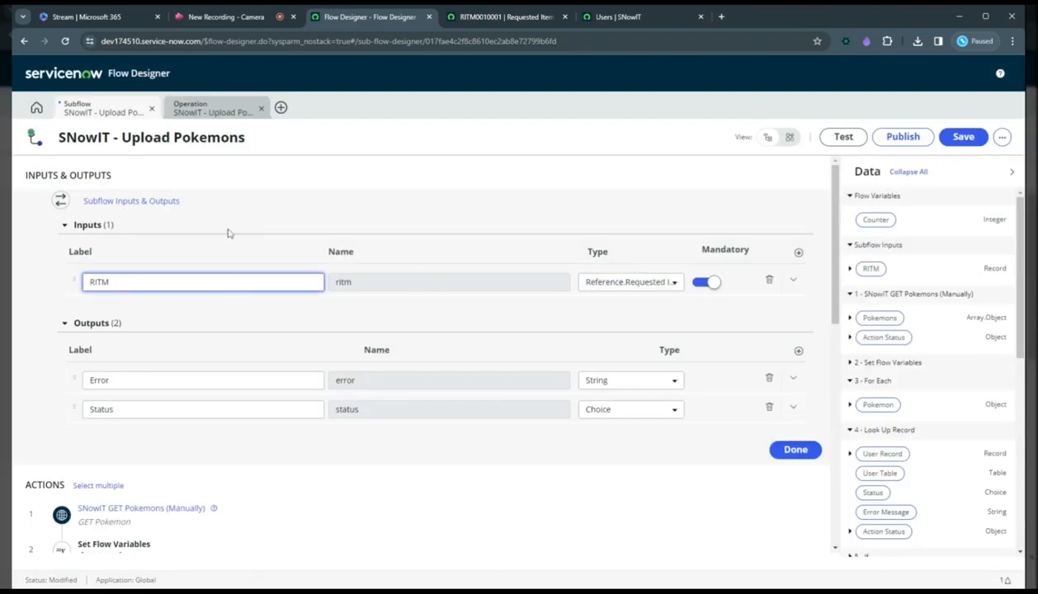
click(144, 204)
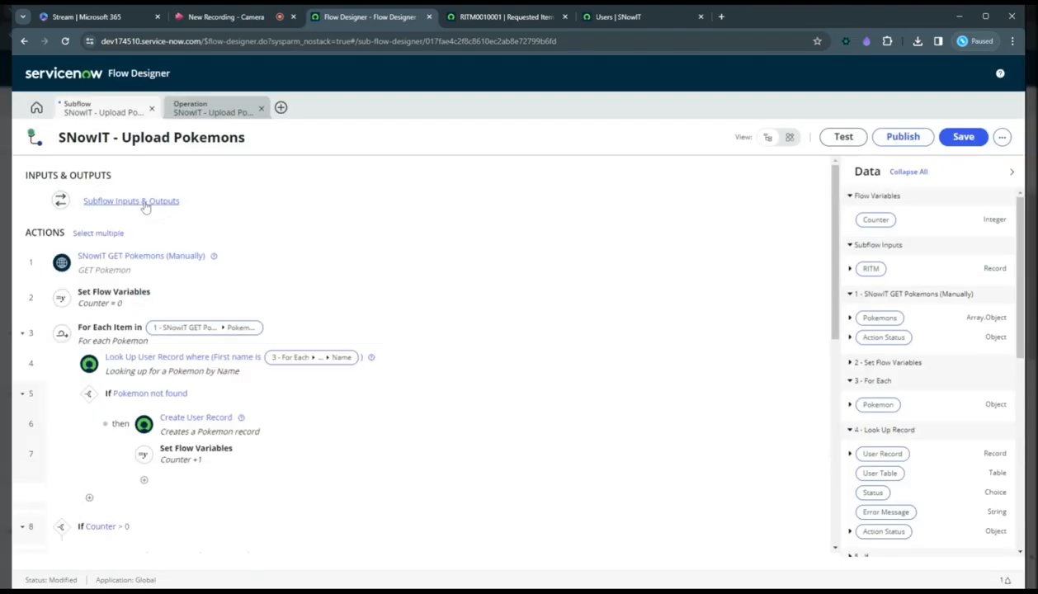
Examine the SNowIT GET Pokemons (Manually) action and the data pills nested in its Pokemons output.
click(163, 261)
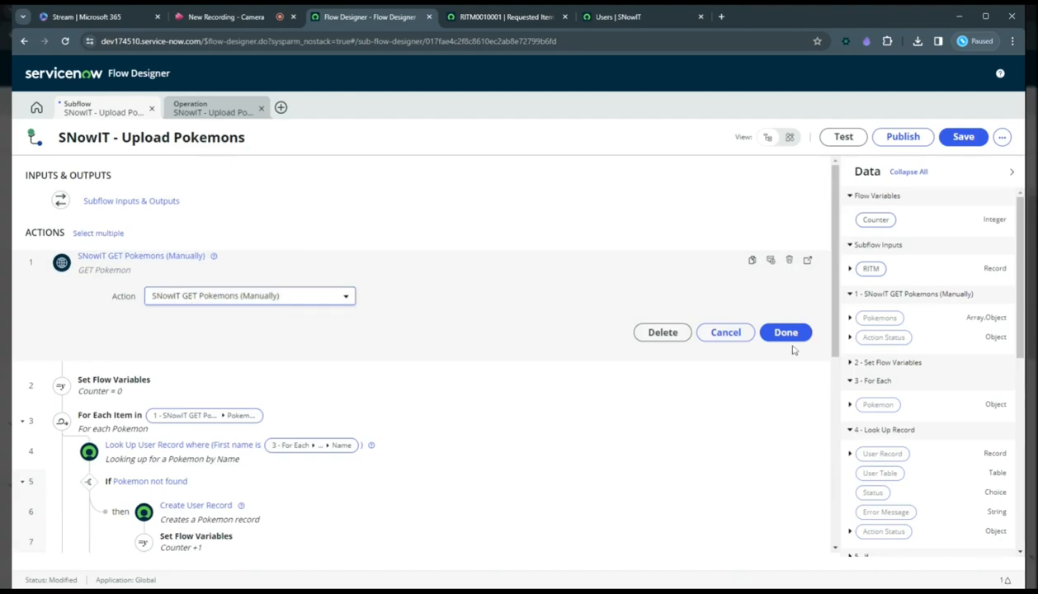
click(850, 318)
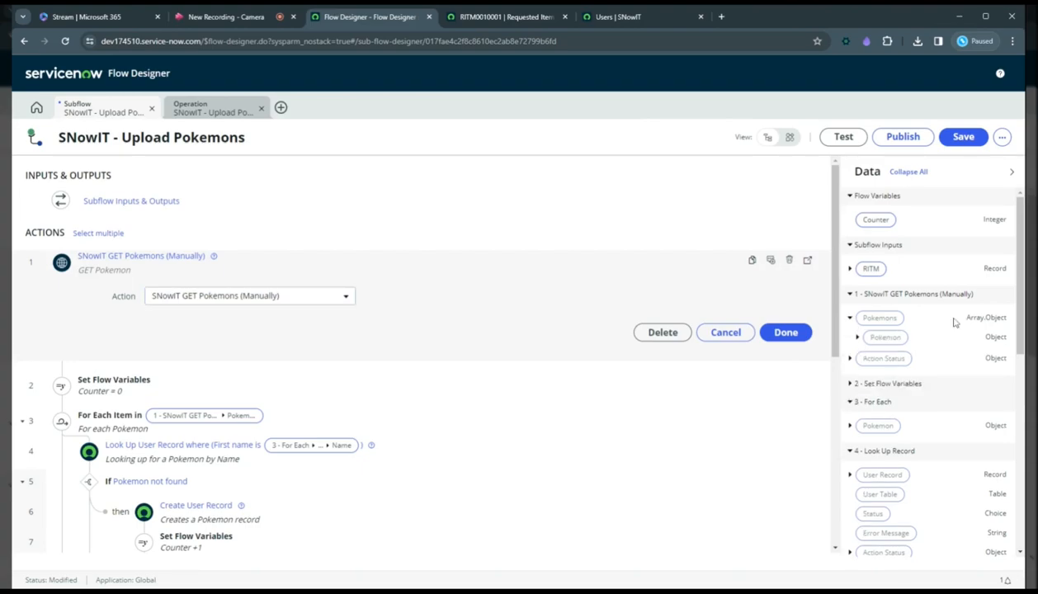
click(857, 337)
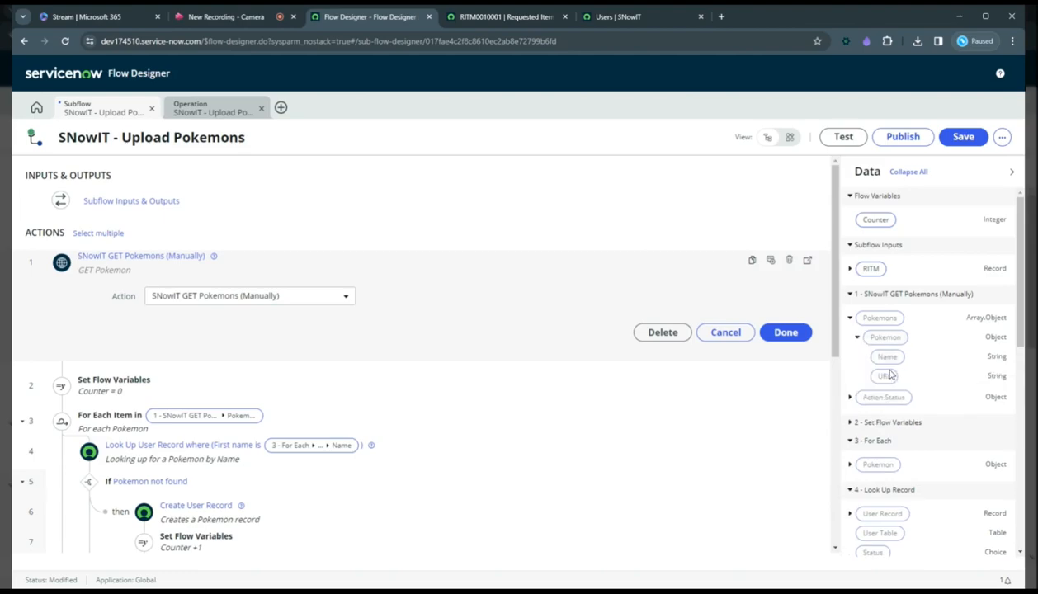
click(106, 262)
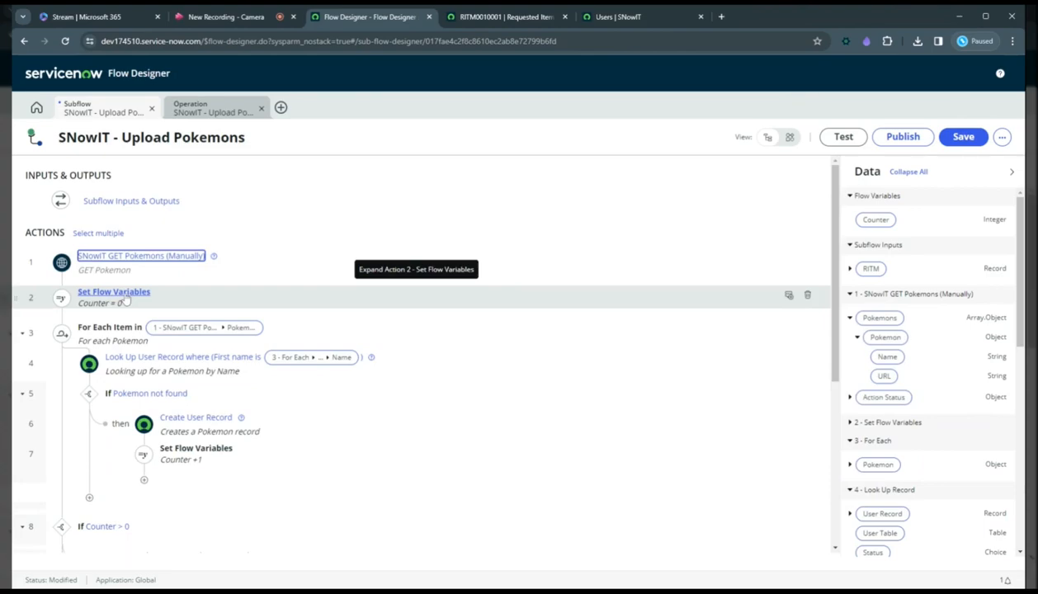
Examine how the first Set Flow Variables step initialises Counter and how that flow variable is defined.
click(126, 301)
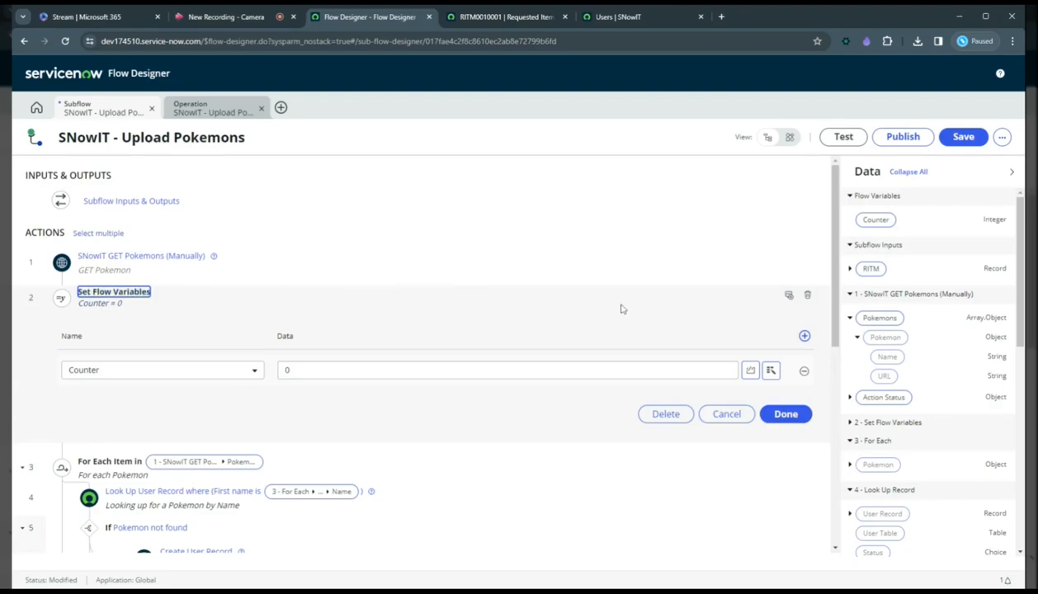
click(1002, 137)
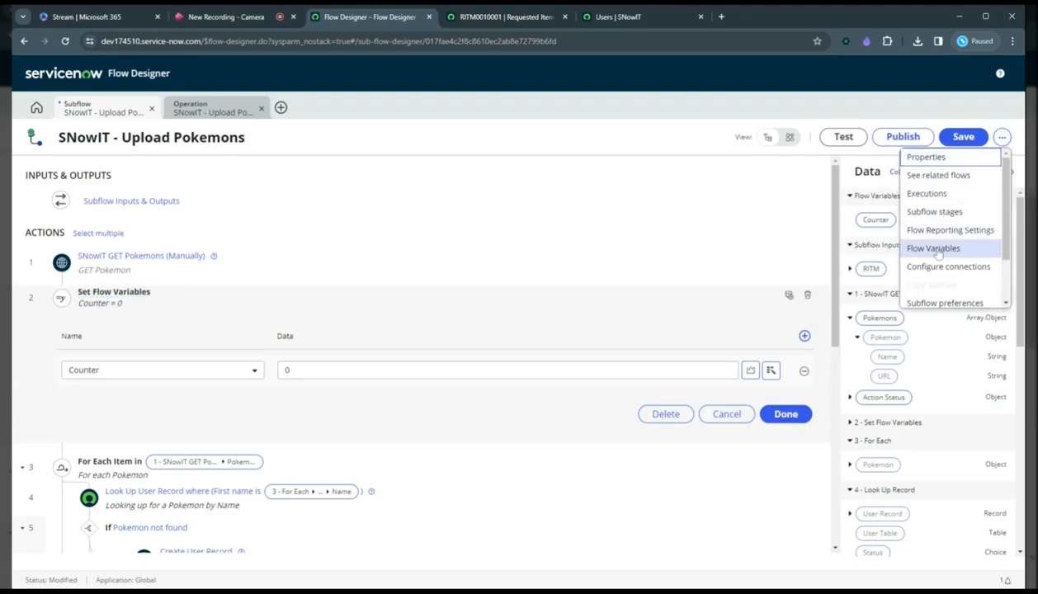
click(933, 247)
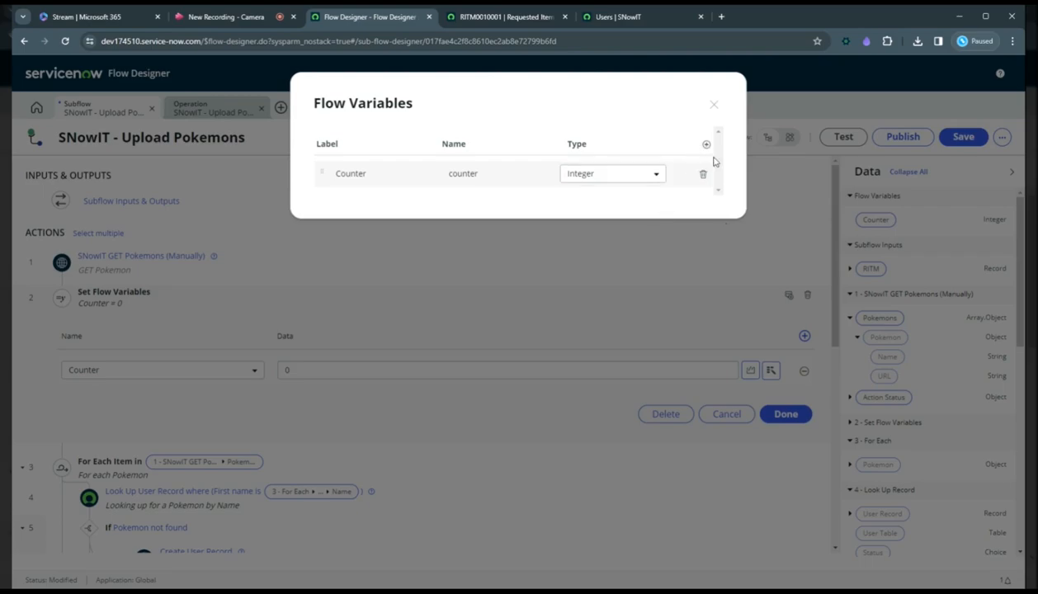
click(714, 104)
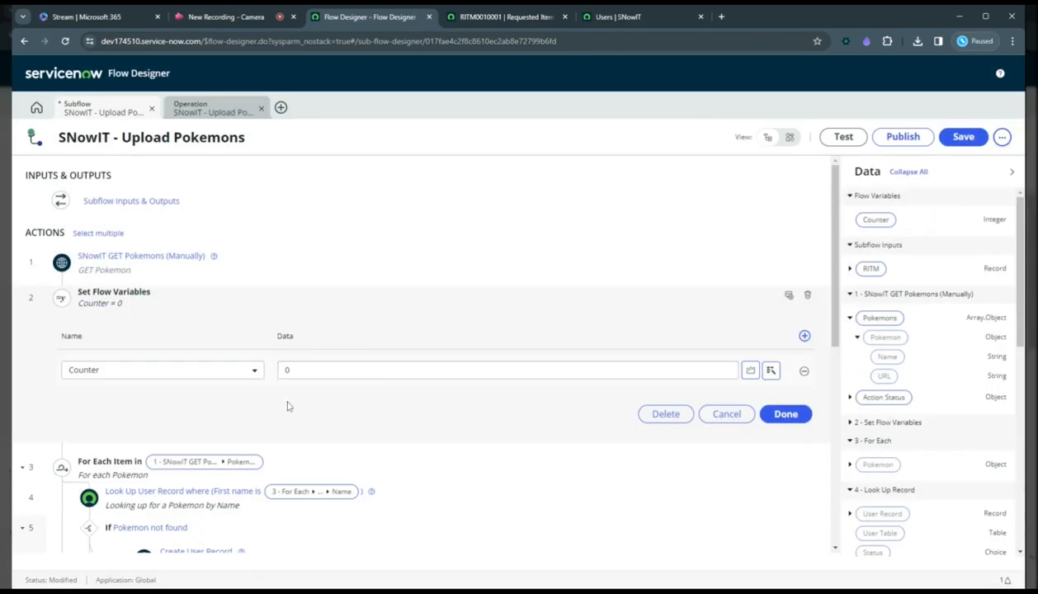
click(112, 292)
Examine the items source of the For Each loop and the data pills within its Pokemon object.
click(100, 332)
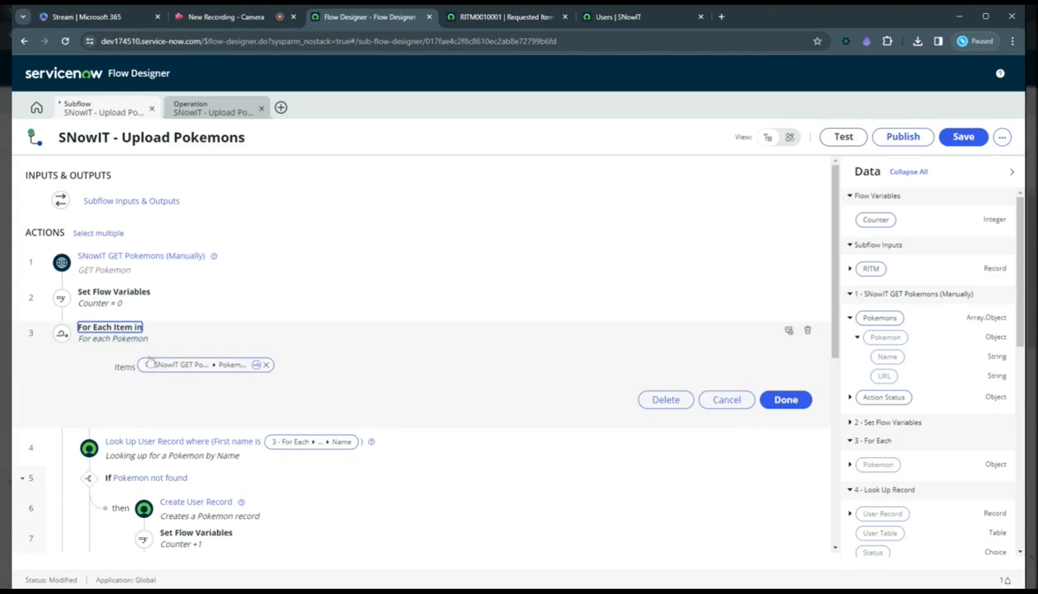
click(106, 333)
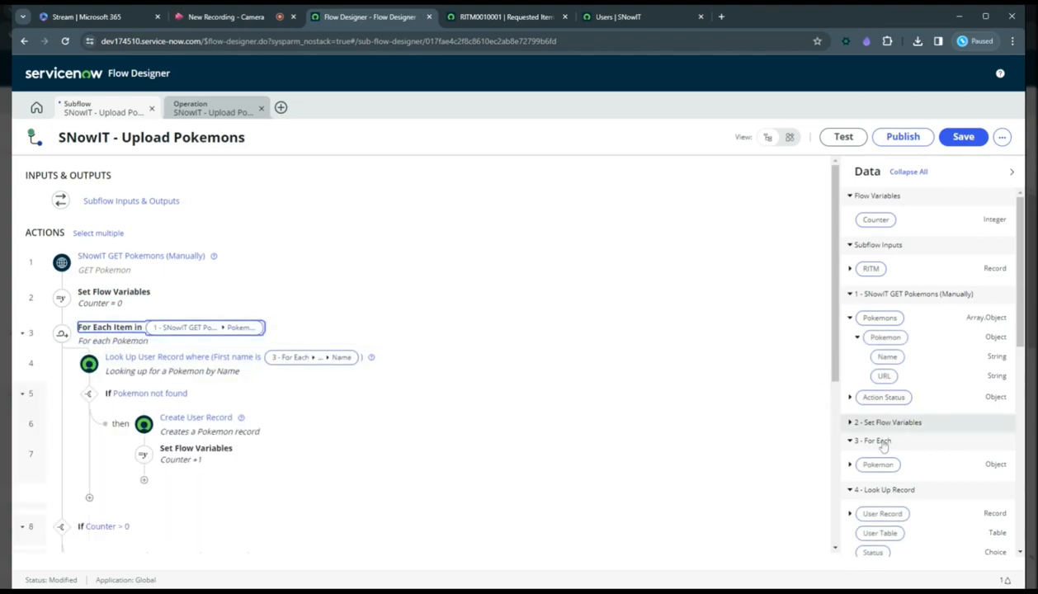
click(851, 465)
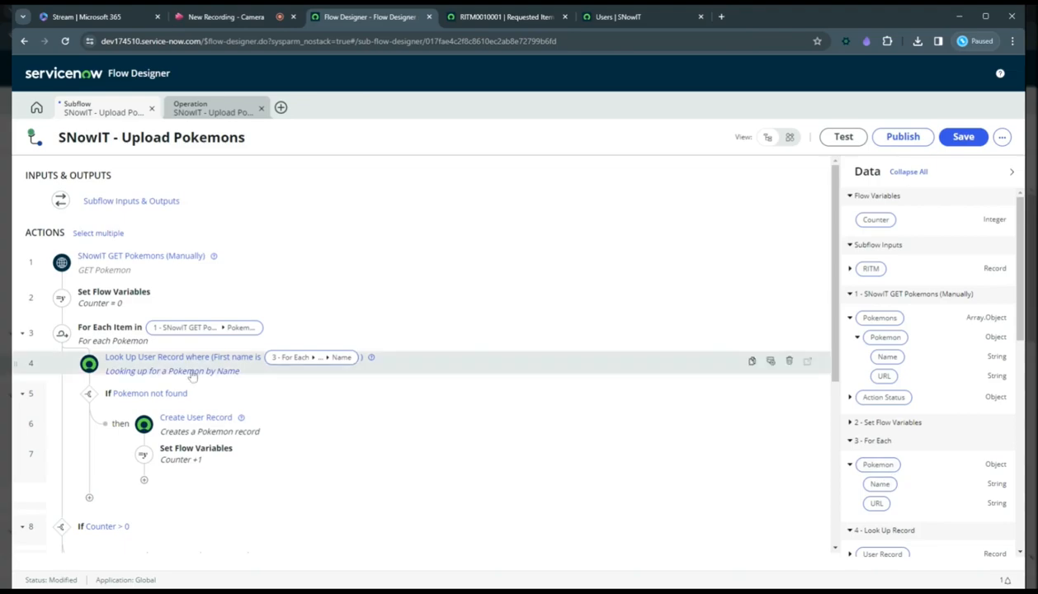
Review the Look Up User Record action's table, first name condition, and multiple-record and error settings.
scroll(139, 364, down, 1)
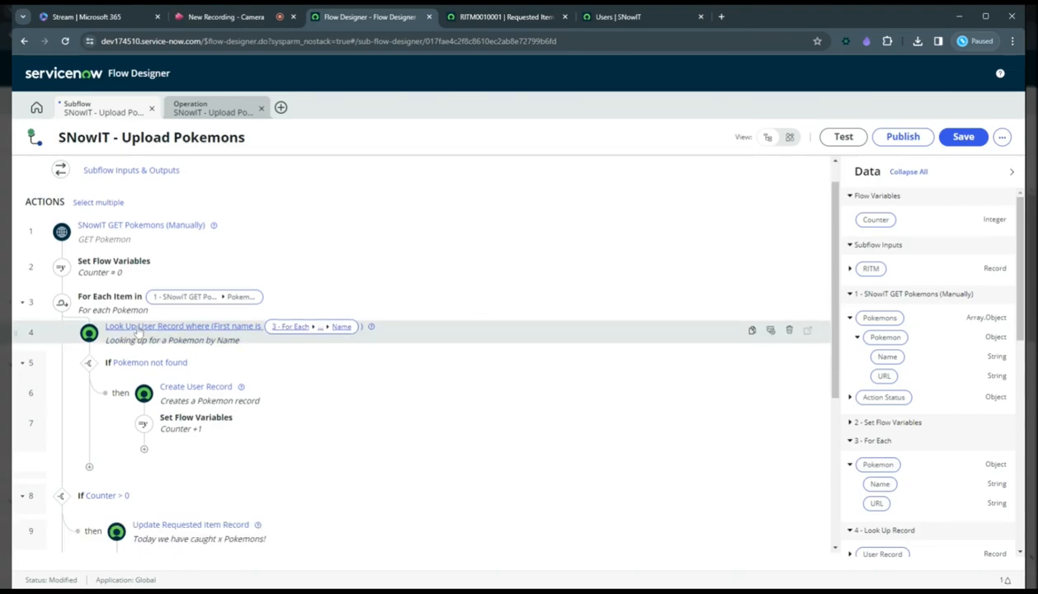
click(137, 330)
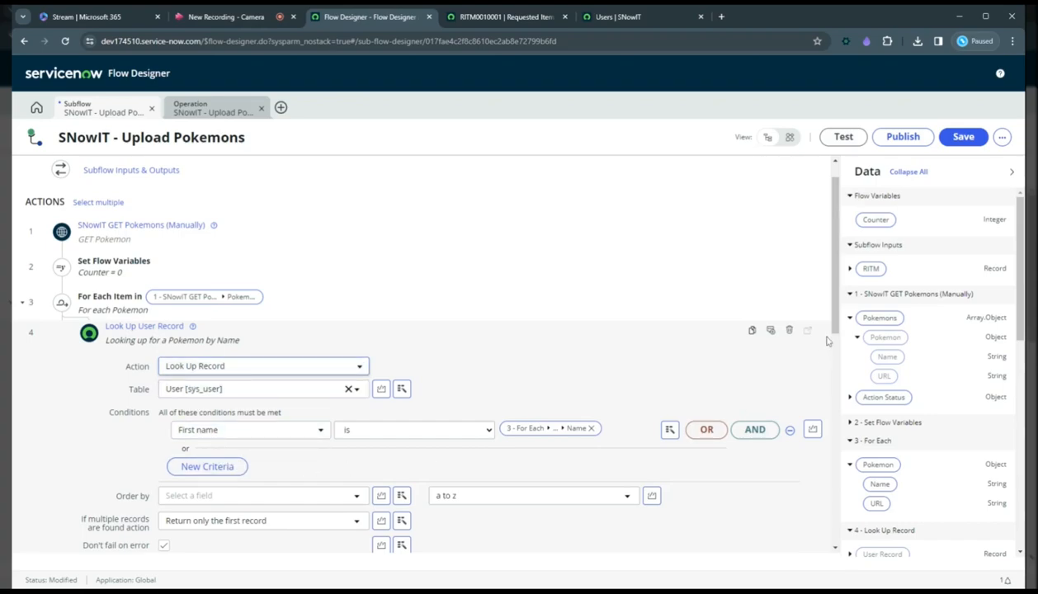
scroll(836, 339, down, 1)
scroll(836, 338, down, 3)
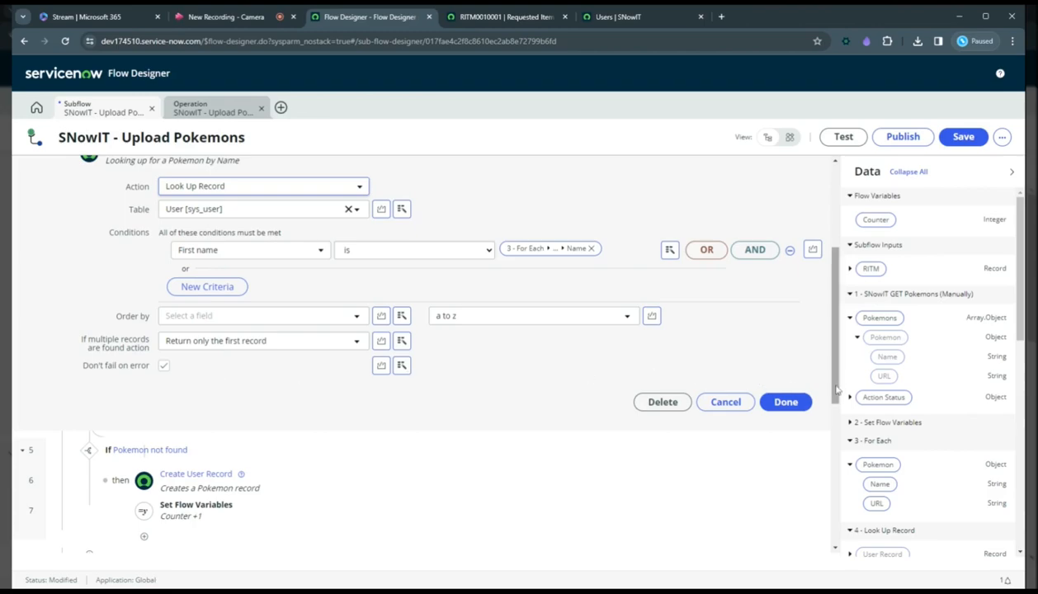
scroll(825, 382, up, 2)
click(145, 237)
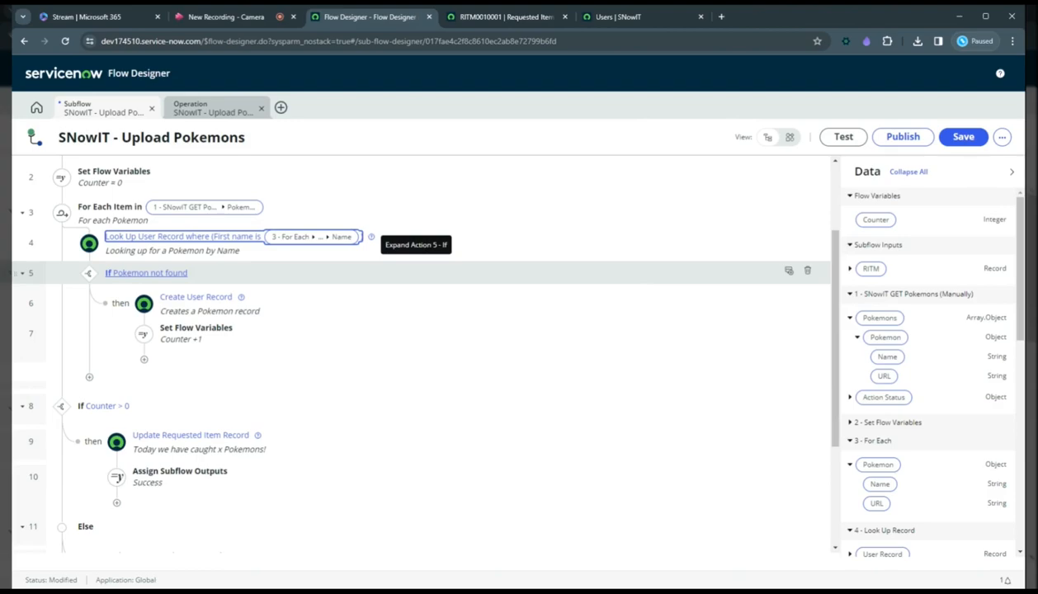
Clear the First name, Last name and User ID values in the Create User Record action.
click(175, 299)
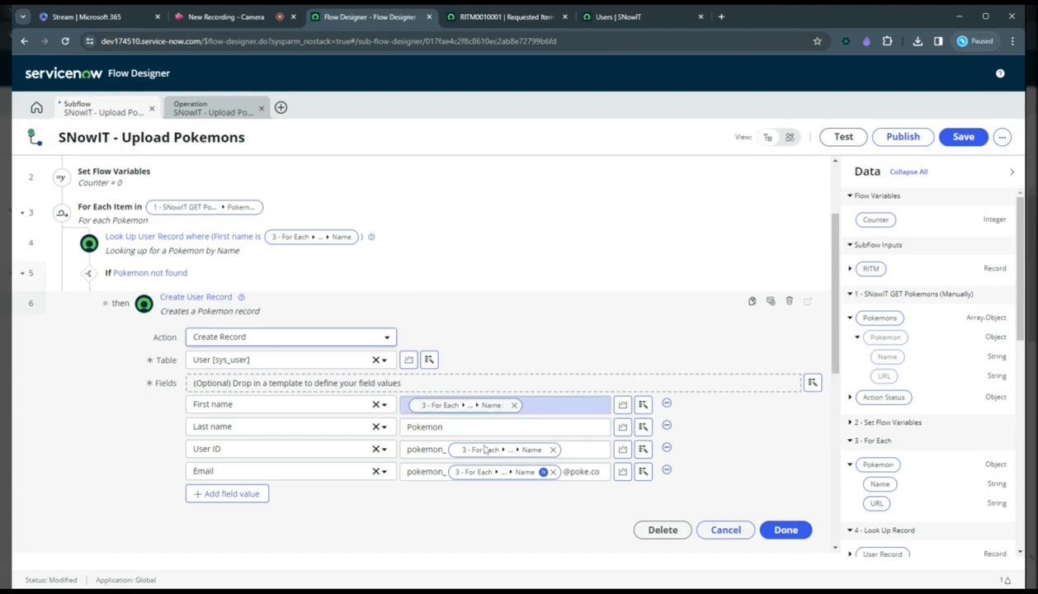
drag(835, 350, 836, 391)
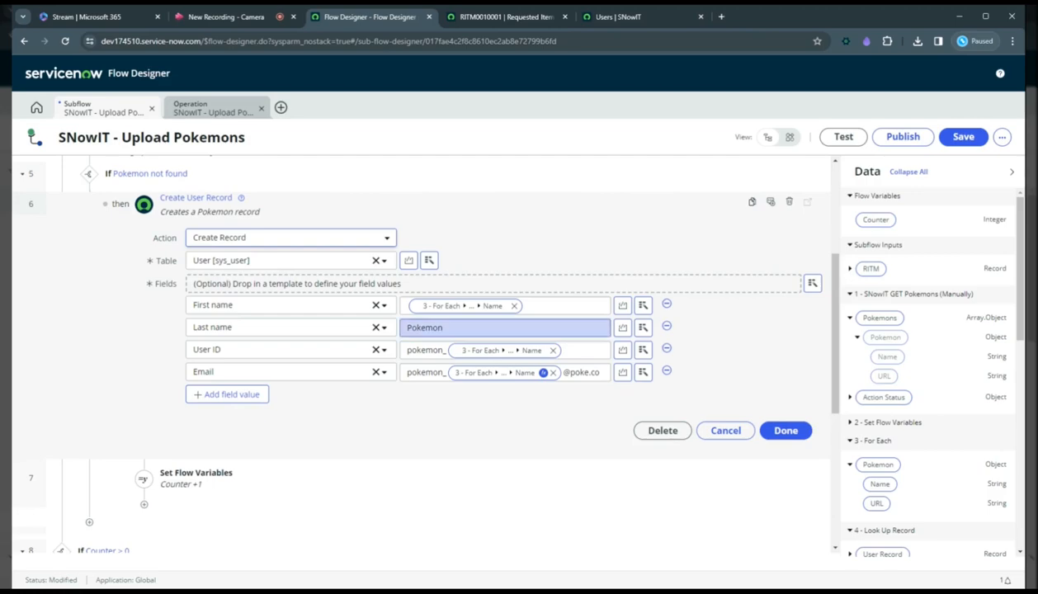
click(514, 307)
double_click(425, 328)
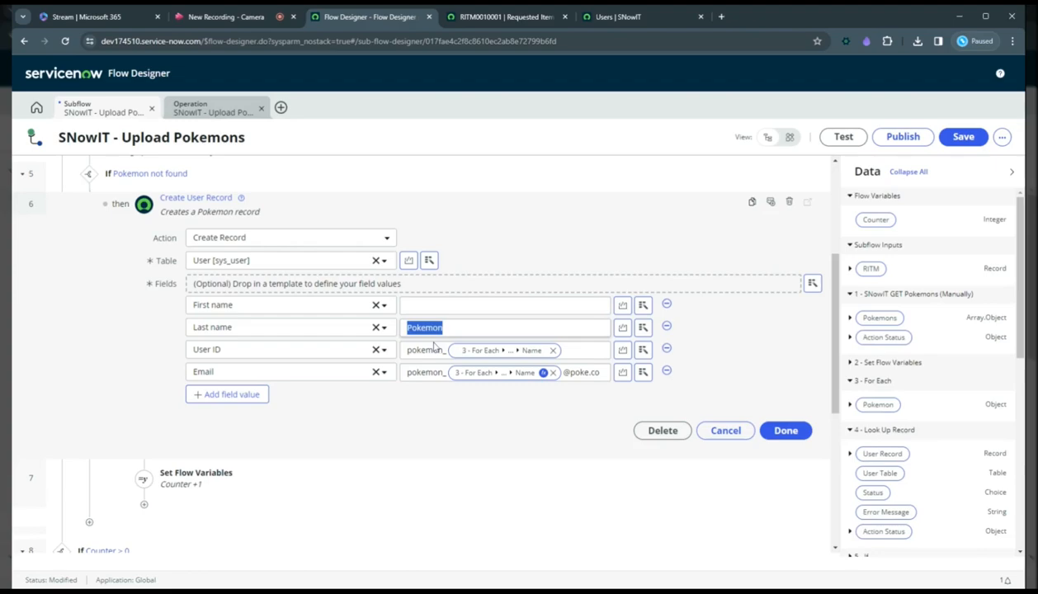
key(BackSpace)
click(553, 351)
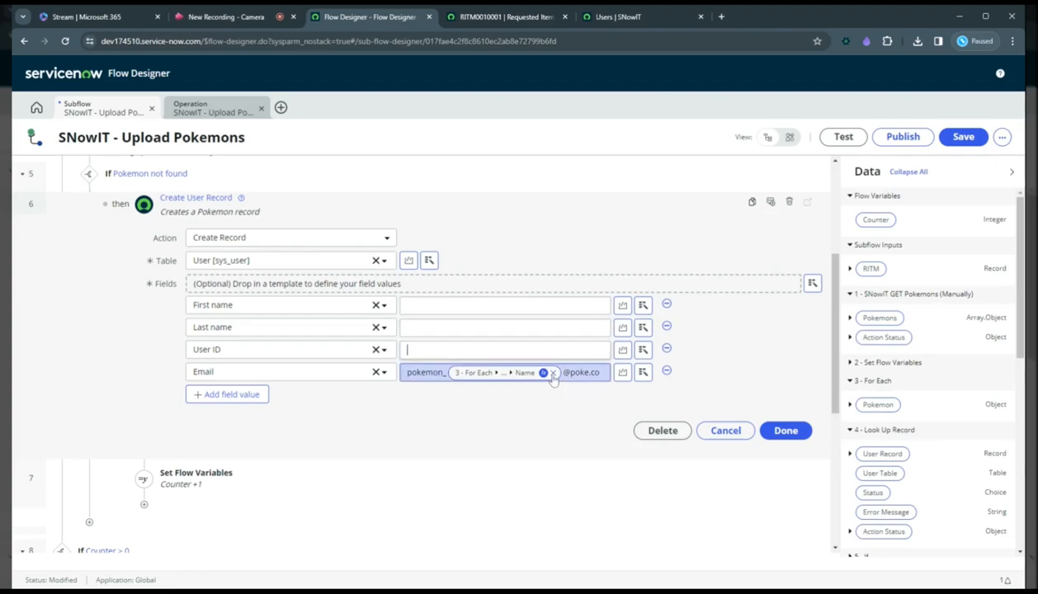
Clear the entire Email value in the Create User Record action, including its data pill and surrounding text.
click(554, 374)
drag(549, 374, 425, 374)
click(485, 373)
key(BackSpace)
key(BackSpace)
key(BackSpace)
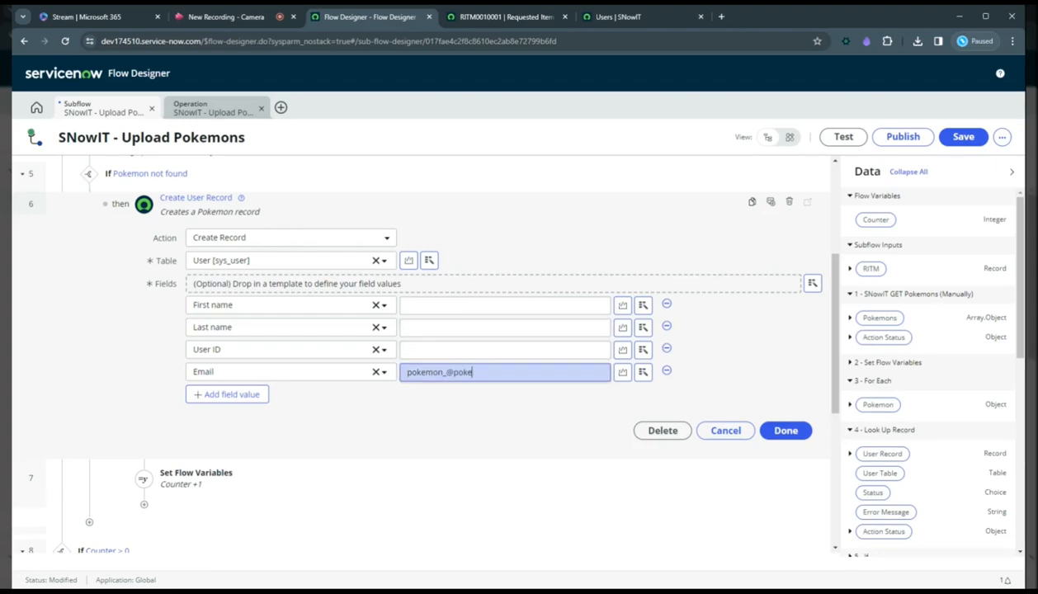
key(ctrl+a)
key(BackSpace)
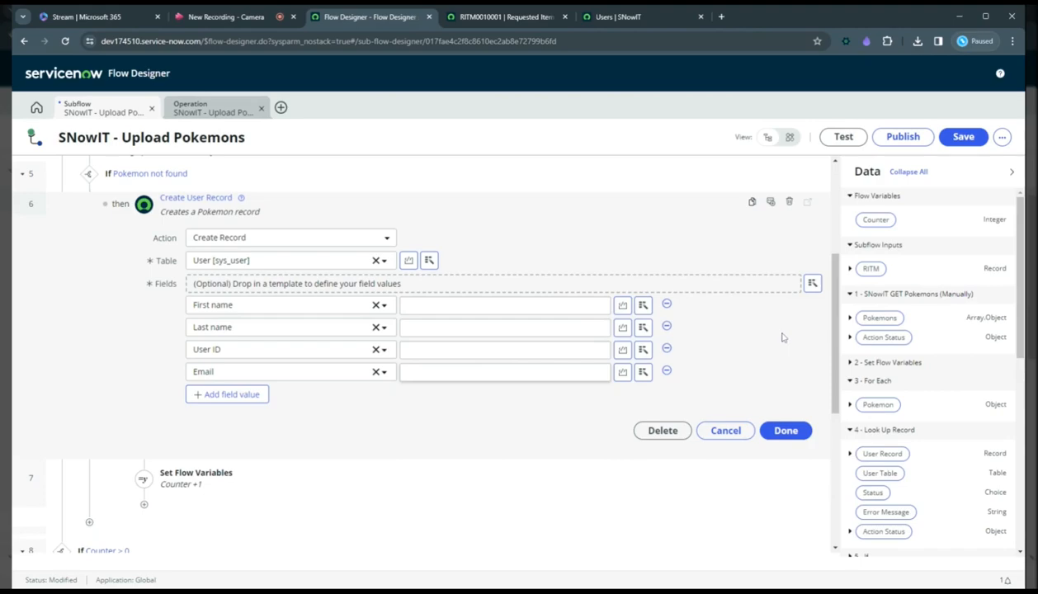
Try filling First name with the Name pill from the For Each Pokemon object, and remove the pill again.
click(850, 405)
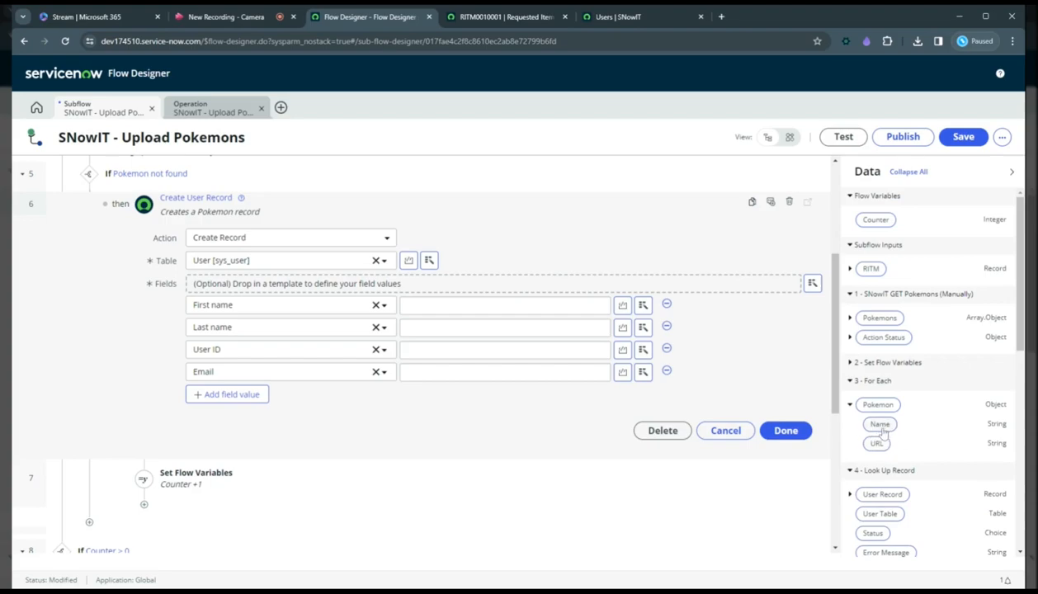
drag(881, 426, 466, 305)
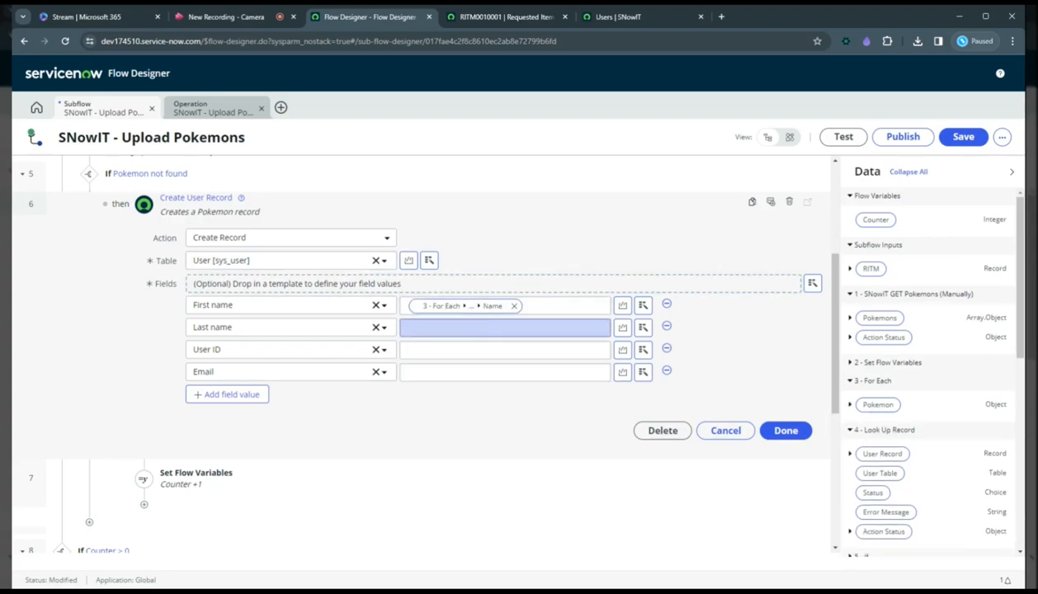
click(514, 305)
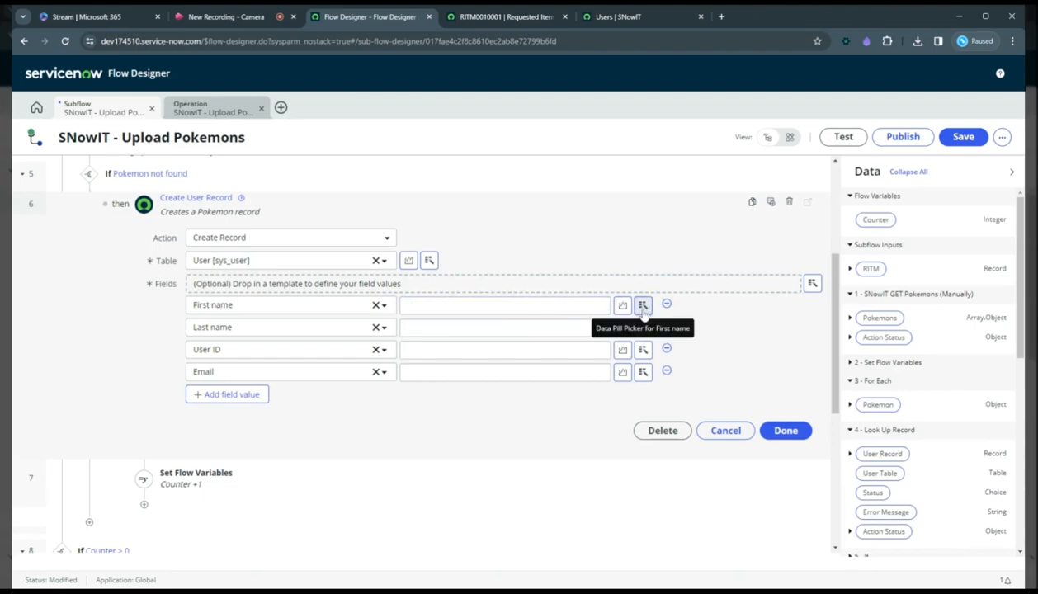
Set the First name value to the data pill 3 - For Each, Pokemon, Name using the data pill picker.
click(643, 305)
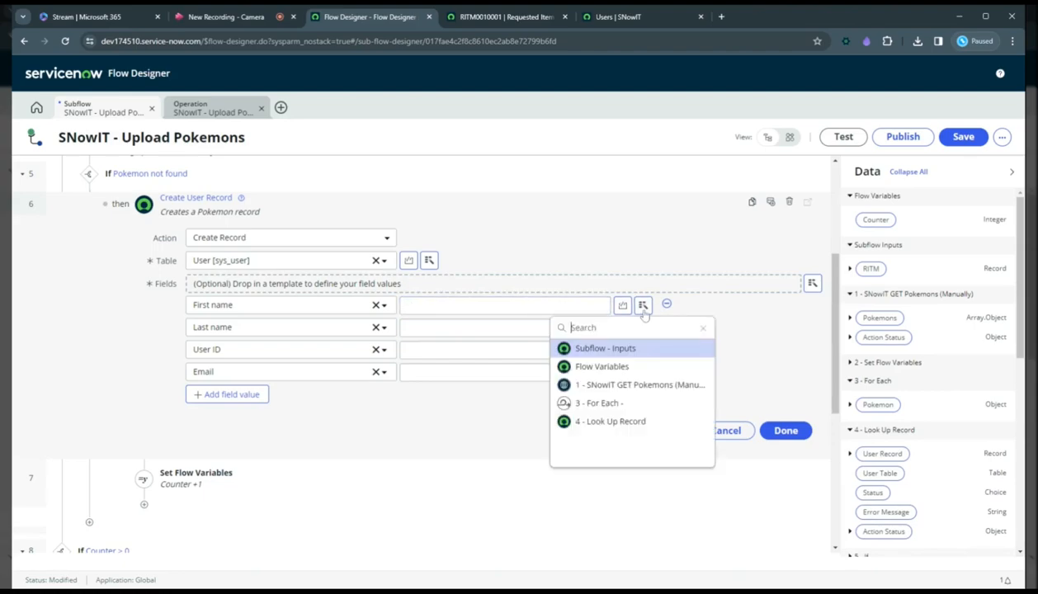
click(619, 404)
click(775, 349)
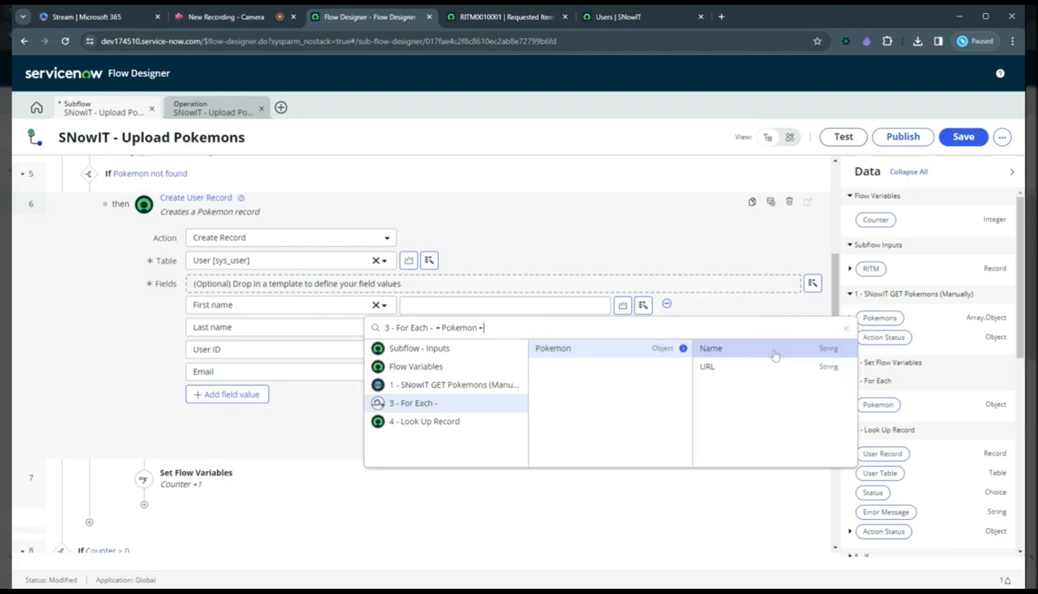
Insert the For Each Pokemon Name pill as the First name value and set Last name to pokemon.
click(725, 352)
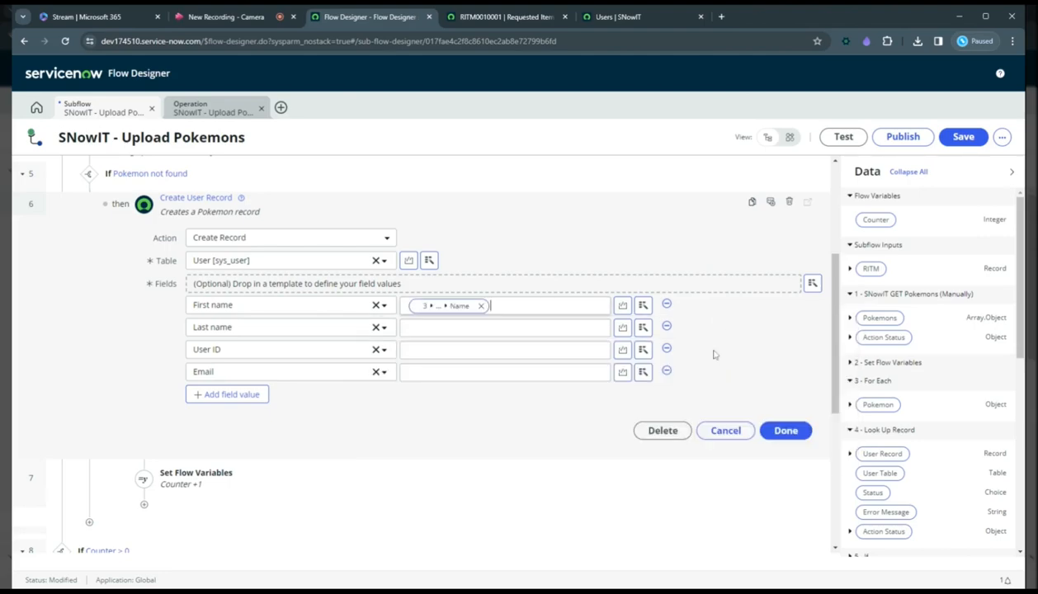
key(Tab)
text(pokemon)
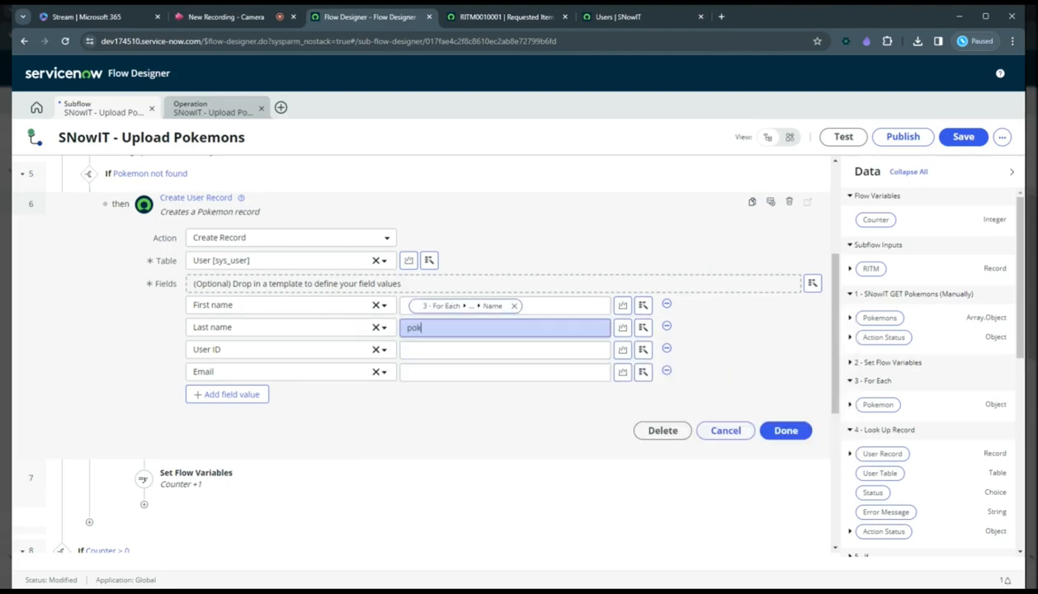
click(476, 409)
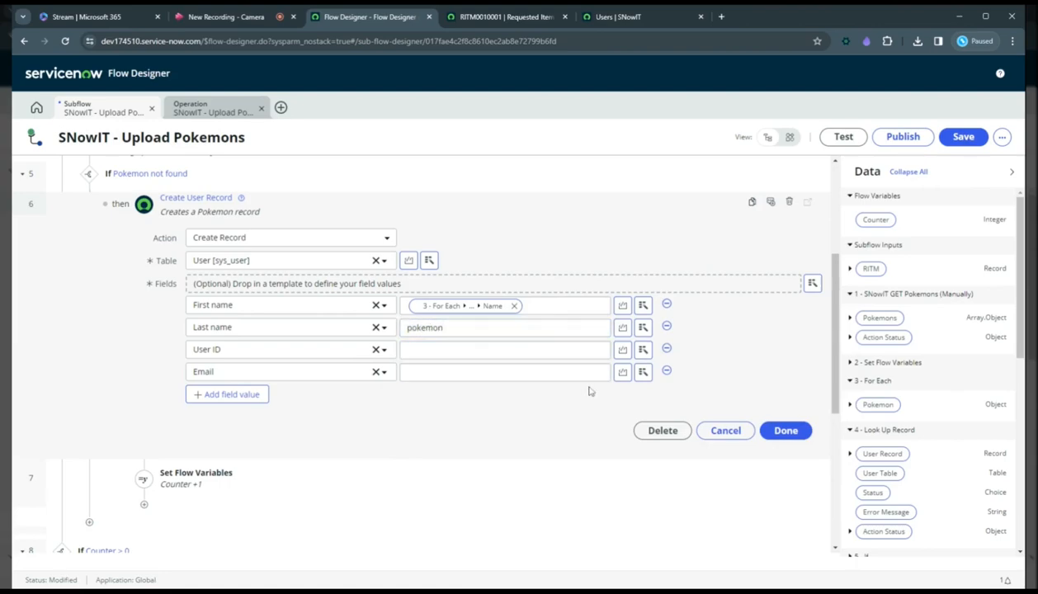
Set the User ID value to pokemon_ followed by the data pill 3 - For Each, Pokemon, Name.
click(644, 353)
click(576, 356)
text(pokemon_)
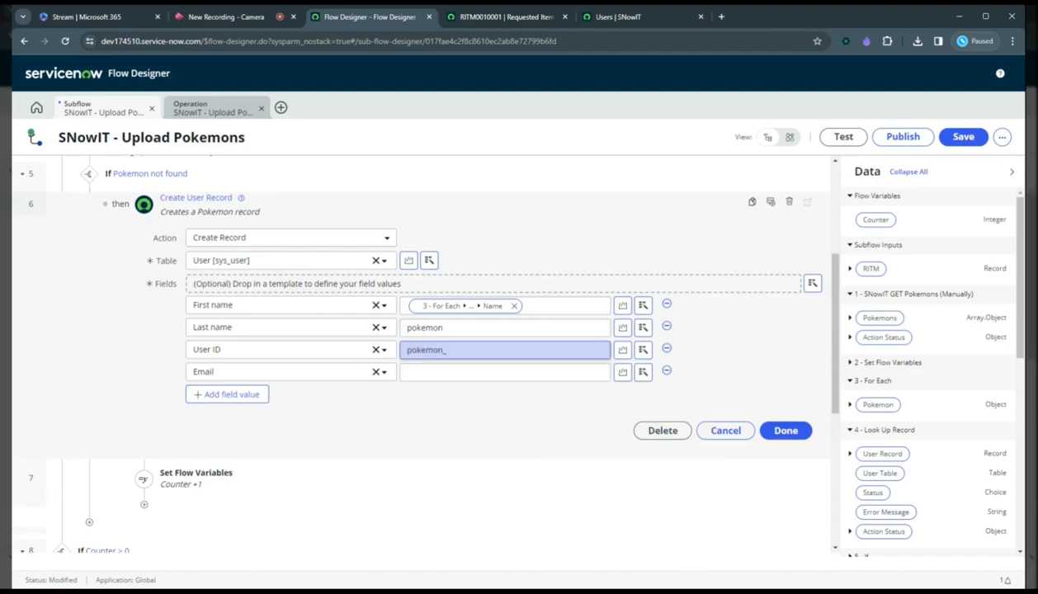
click(643, 350)
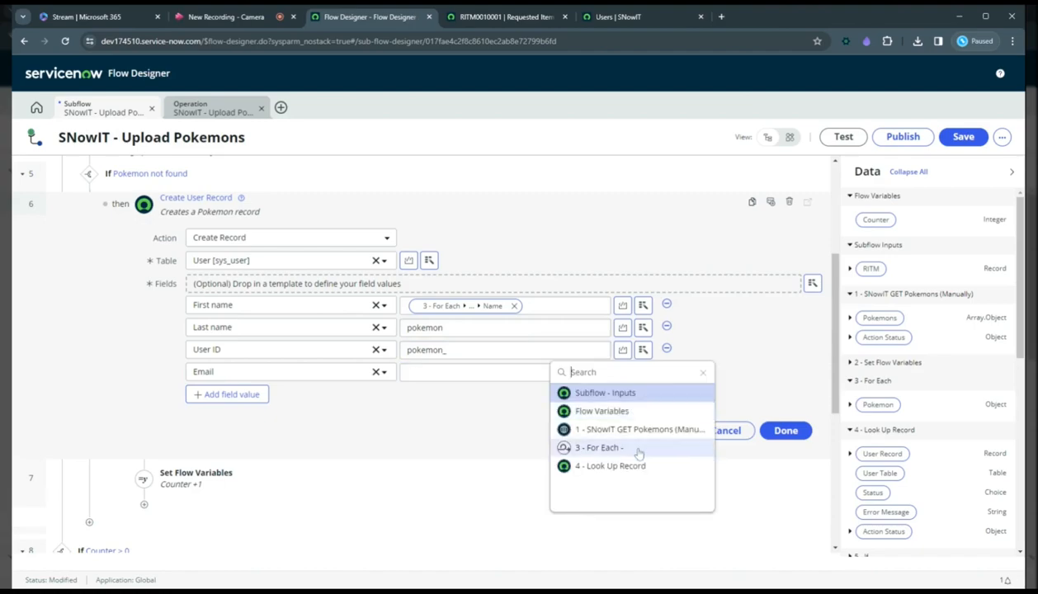
click(611, 447)
click(778, 396)
click(690, 394)
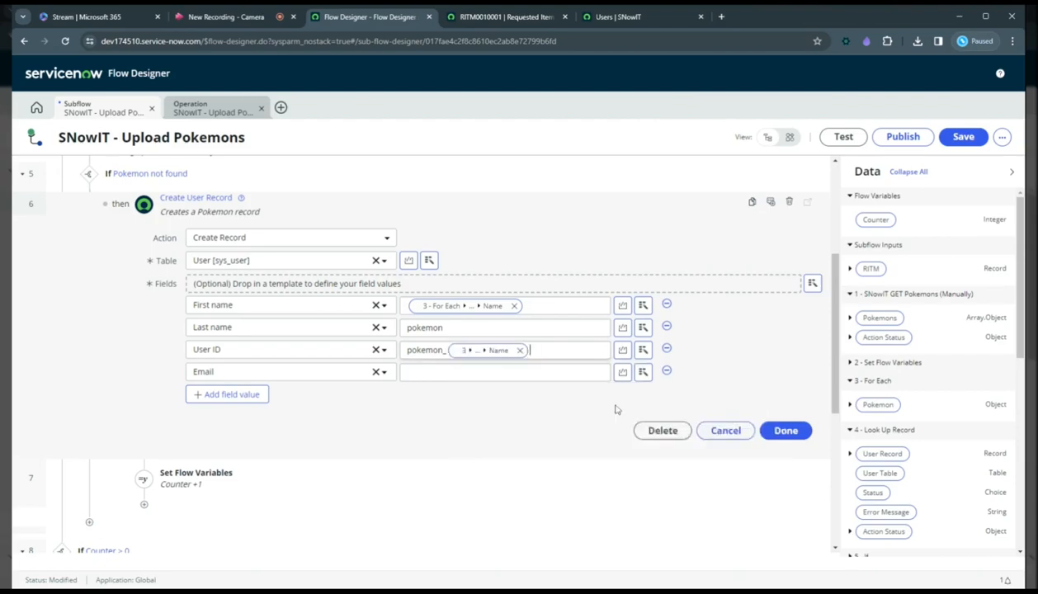
click(512, 372)
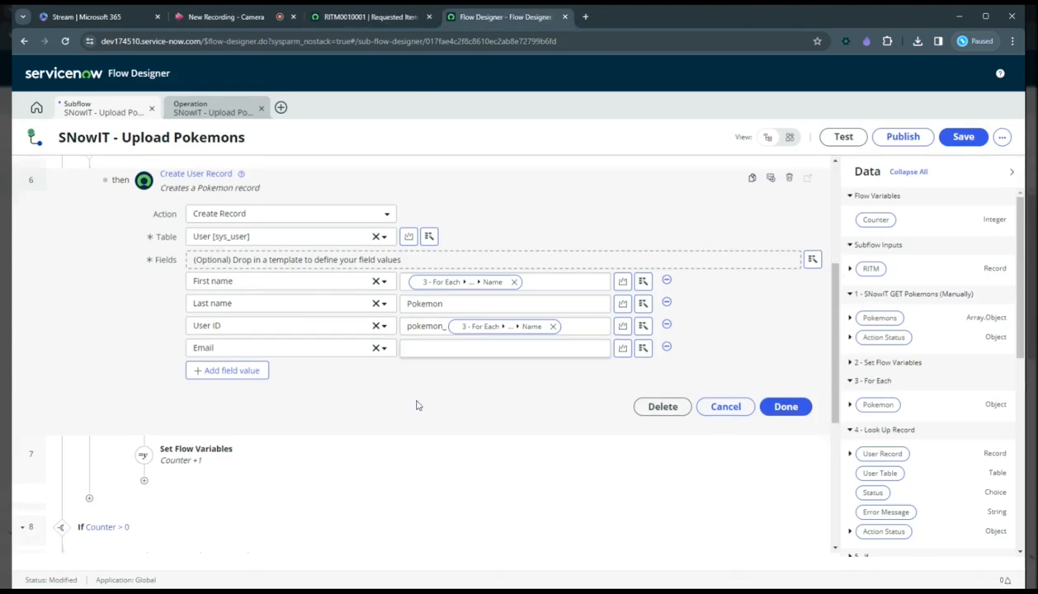
text(pokemon_)
click(644, 348)
click(598, 445)
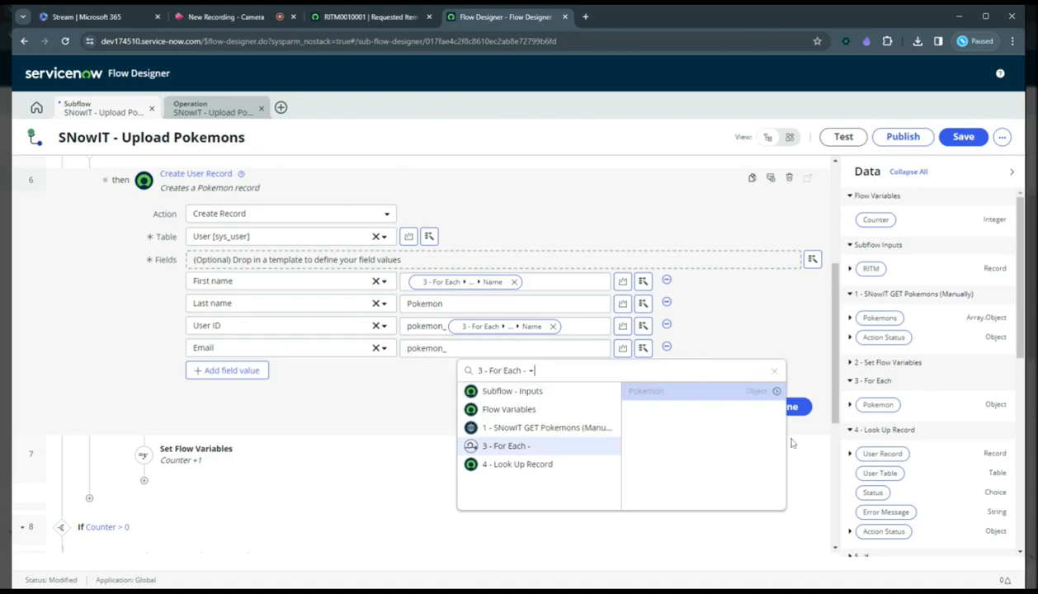
click(776, 391)
click(828, 394)
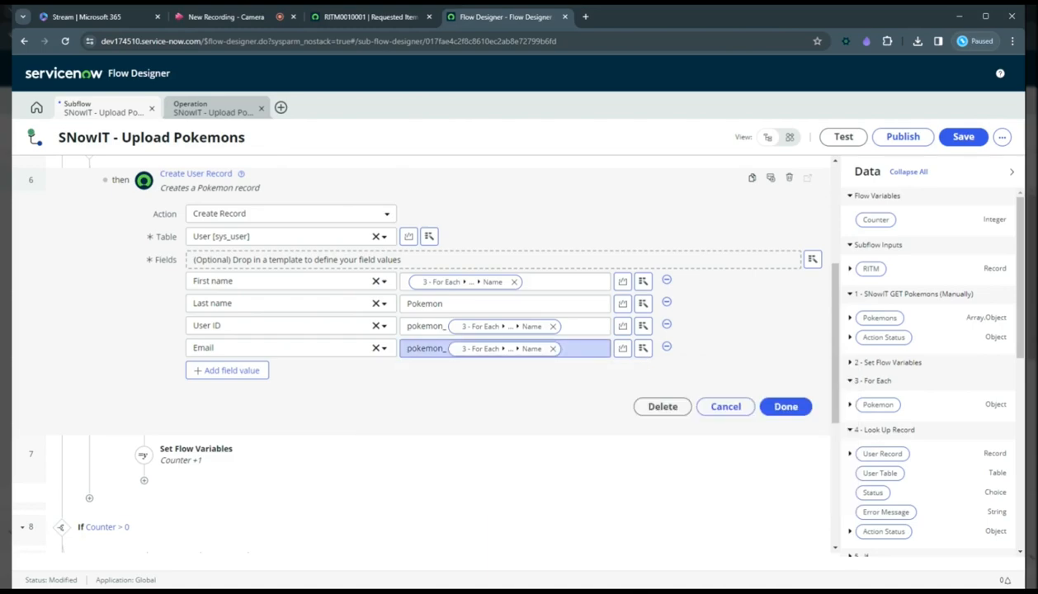
text(@poke)
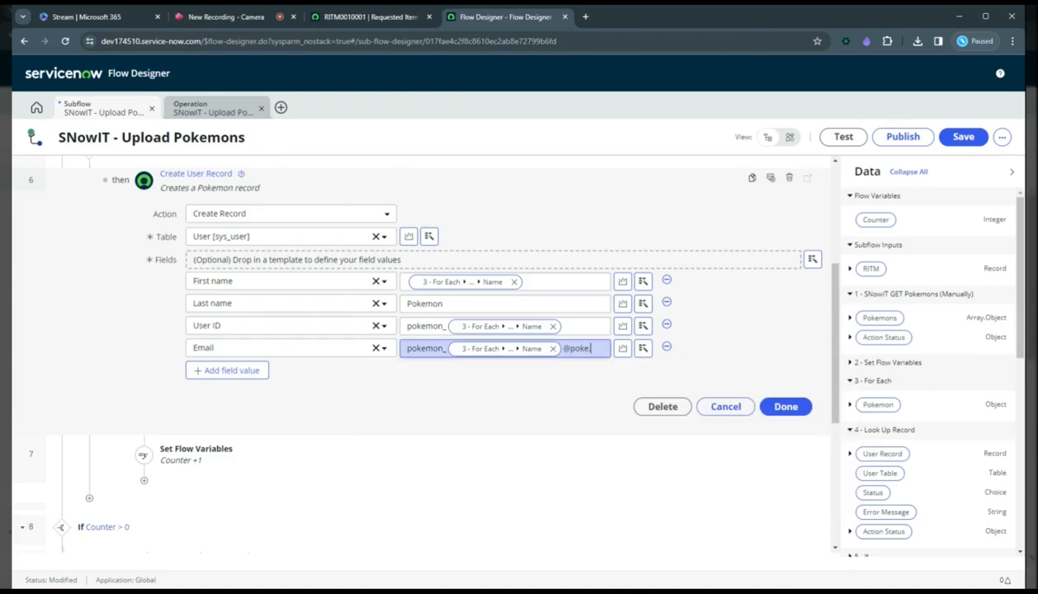
text(.api)
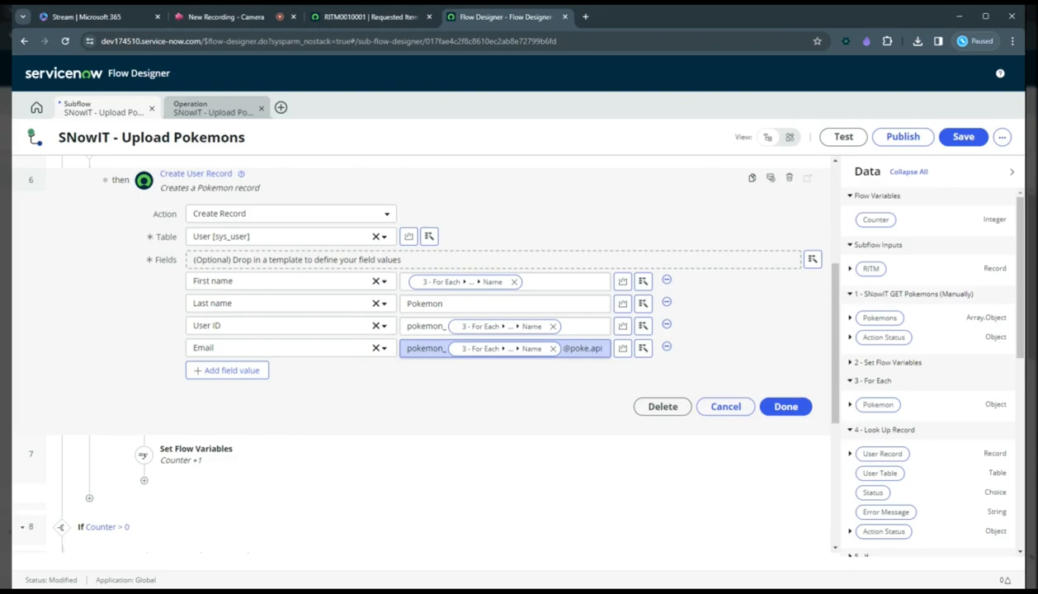
Apply the String transform To Lower Case to the Name pill in the Email value.
click(543, 350)
scroll(514, 529, down, 2)
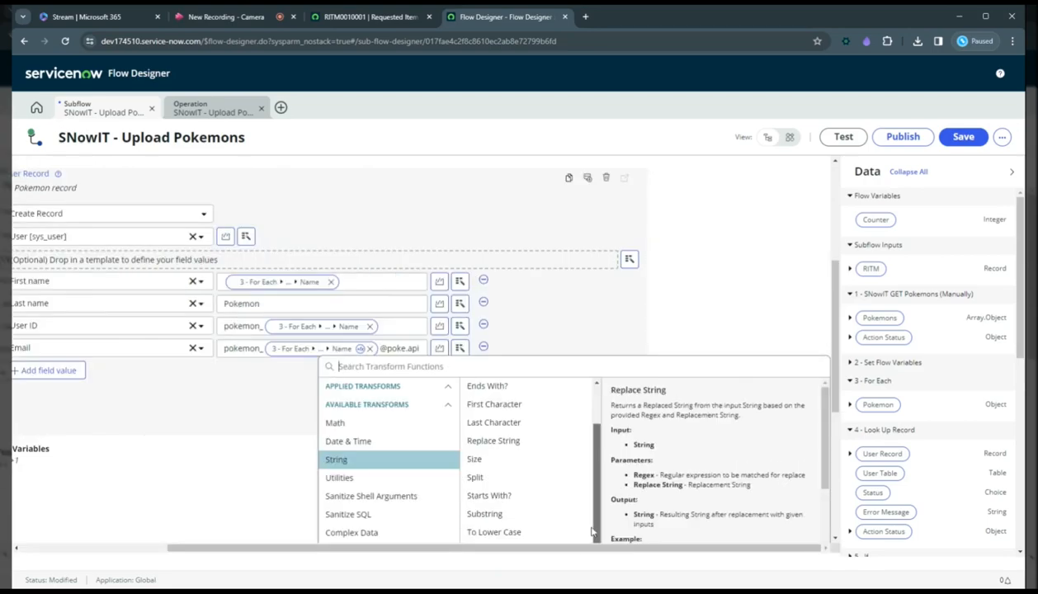
click(532, 537)
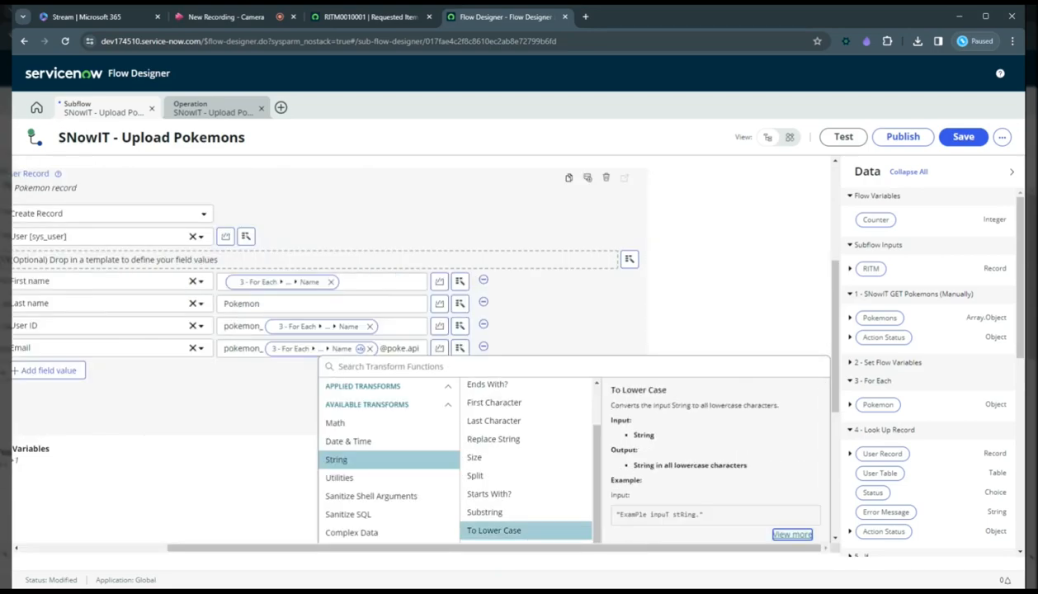
scroll(832, 409, down, 2)
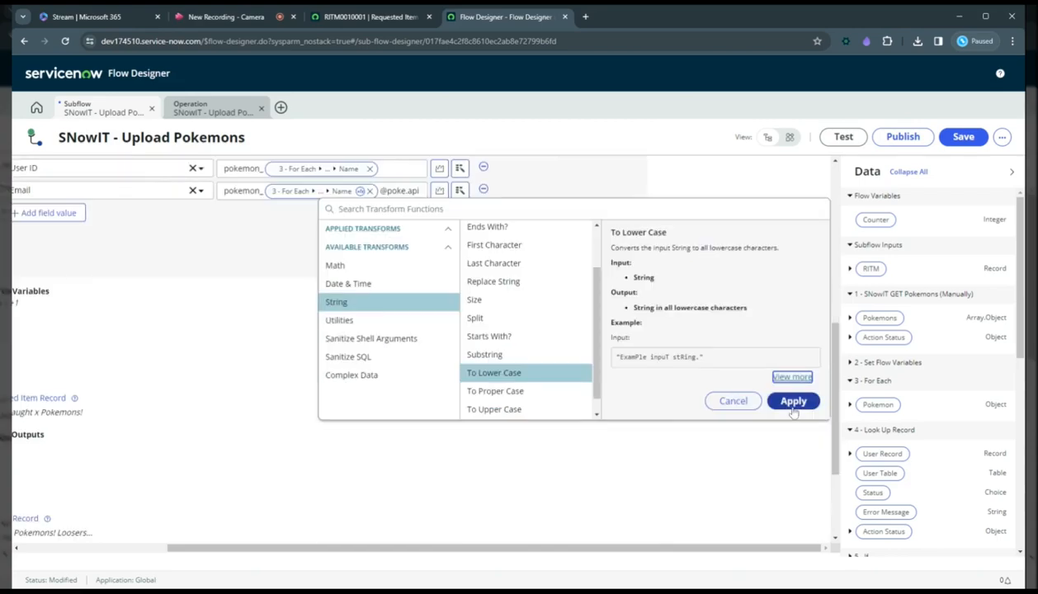
click(793, 402)
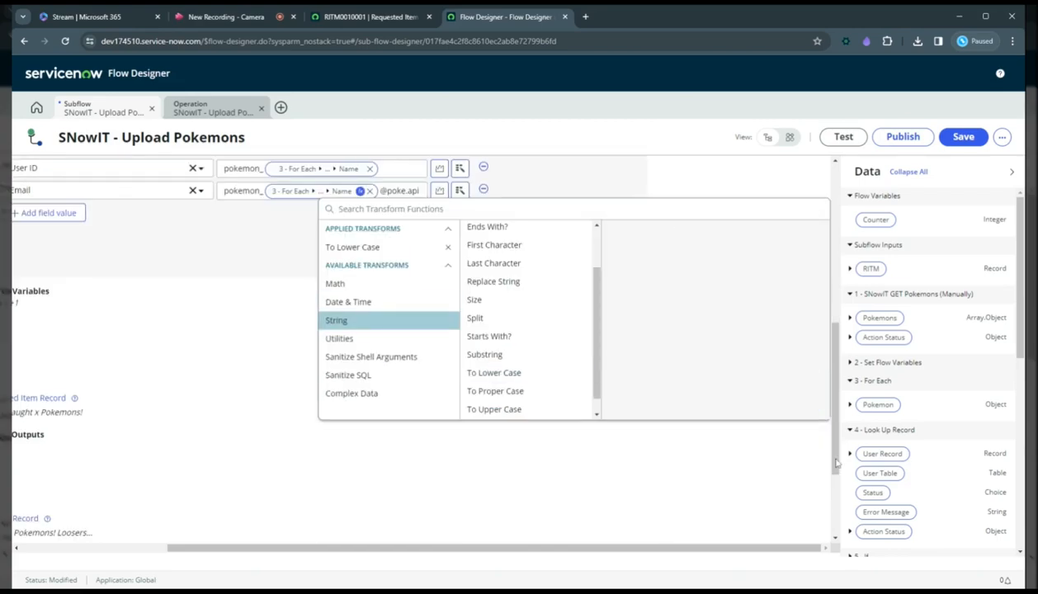
scroll(836, 463, up, 1)
click(247, 399)
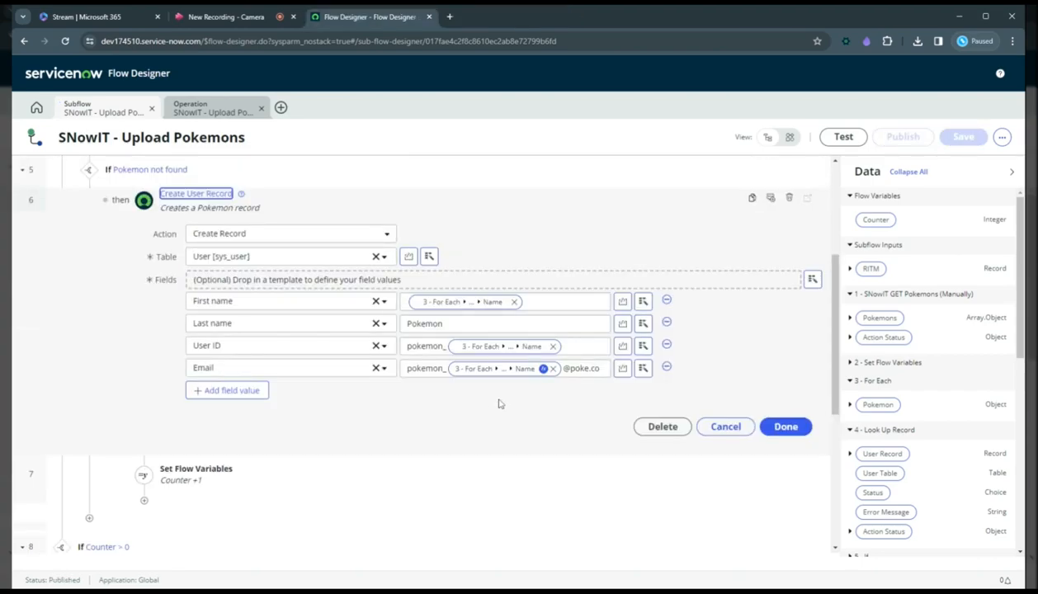
Add a City field value to the Create User Record action.
click(266, 393)
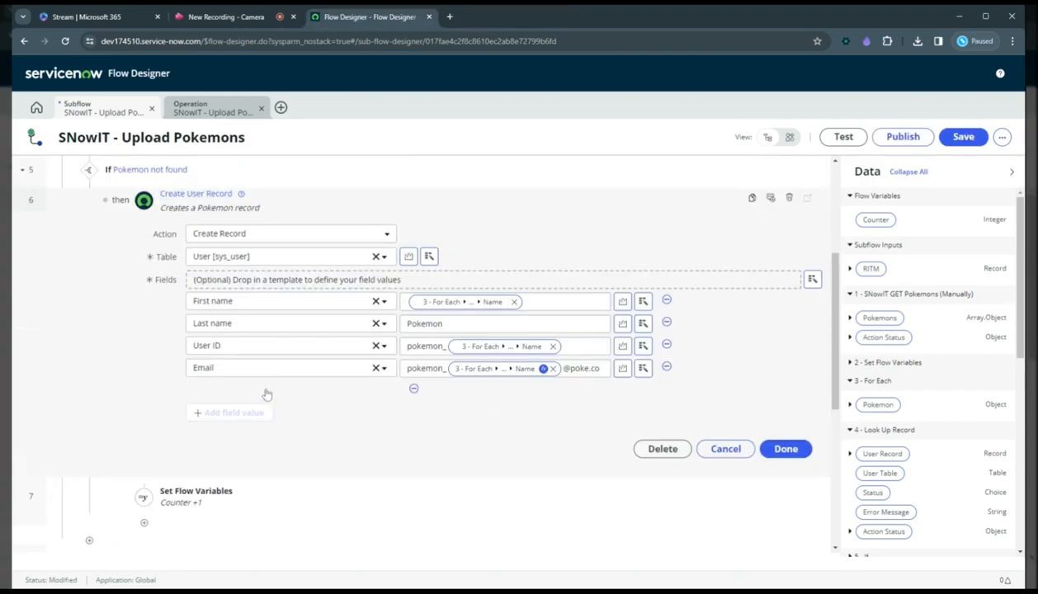
click(270, 396)
scroll(253, 444, down, 1)
click(253, 443)
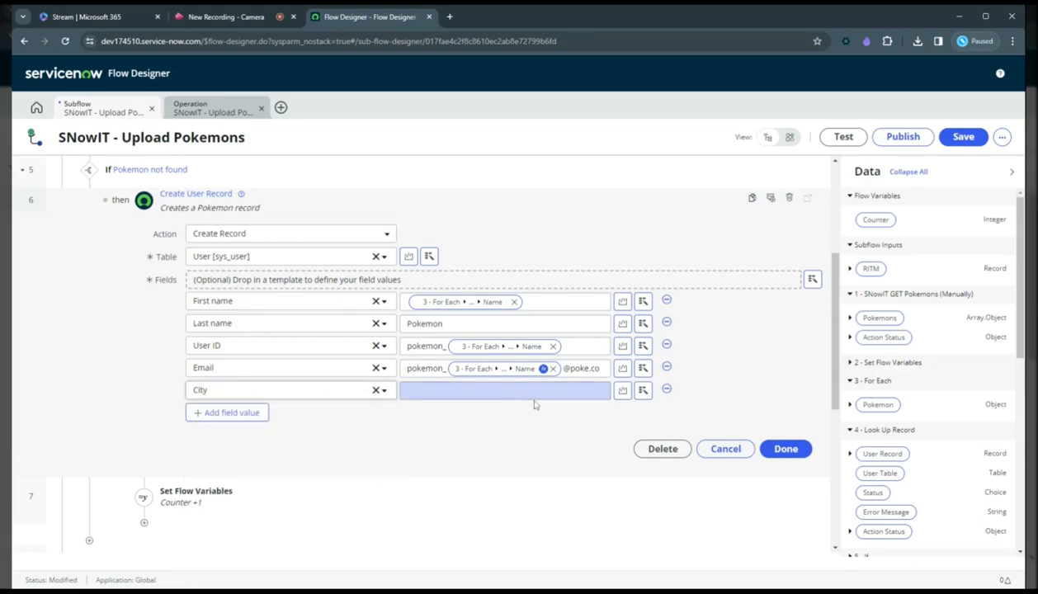
Switch the City value to scripting and replace the sample code with "var name = fd_data.flow_var.counter;".
click(622, 393)
drag(247, 491, 231, 419)
key(BackSpace)
text(var name = fd_data.)
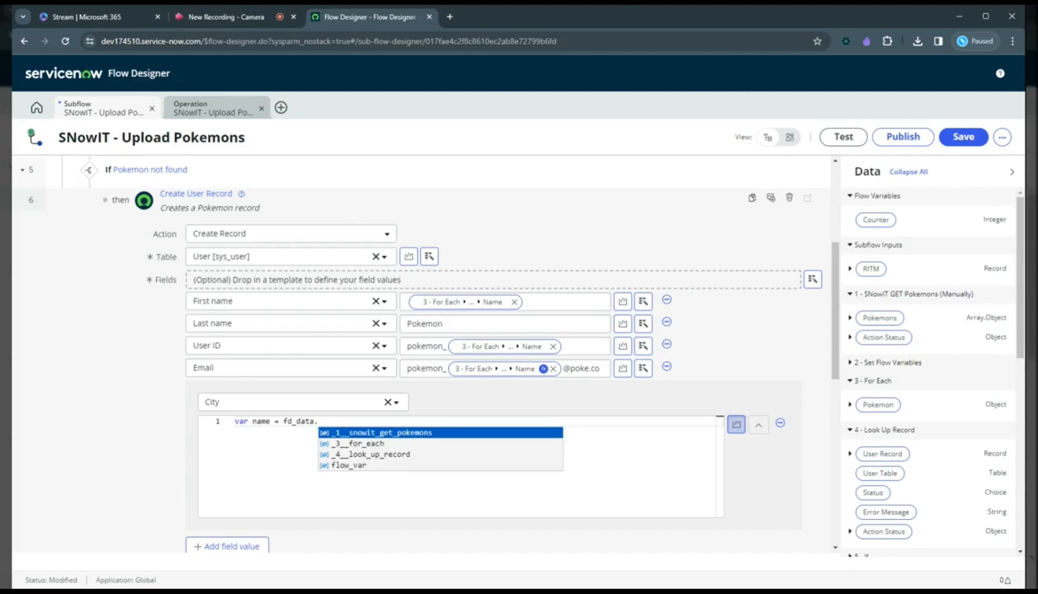
key(Up)
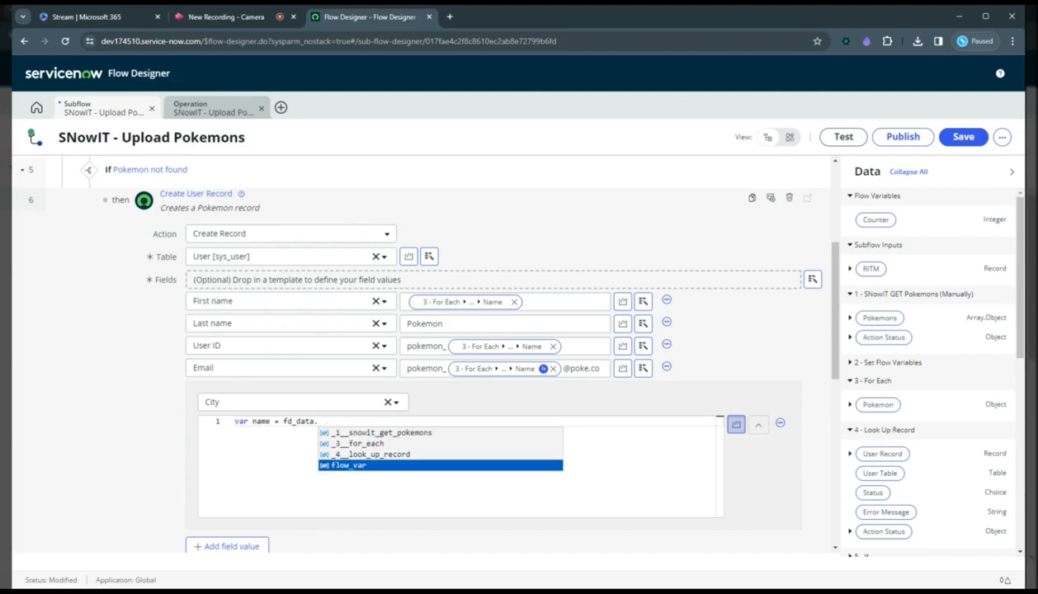
key(Return)
text(.counter;)
Complete the City script with a second line, "return name;".
key(Return)
text(return name)
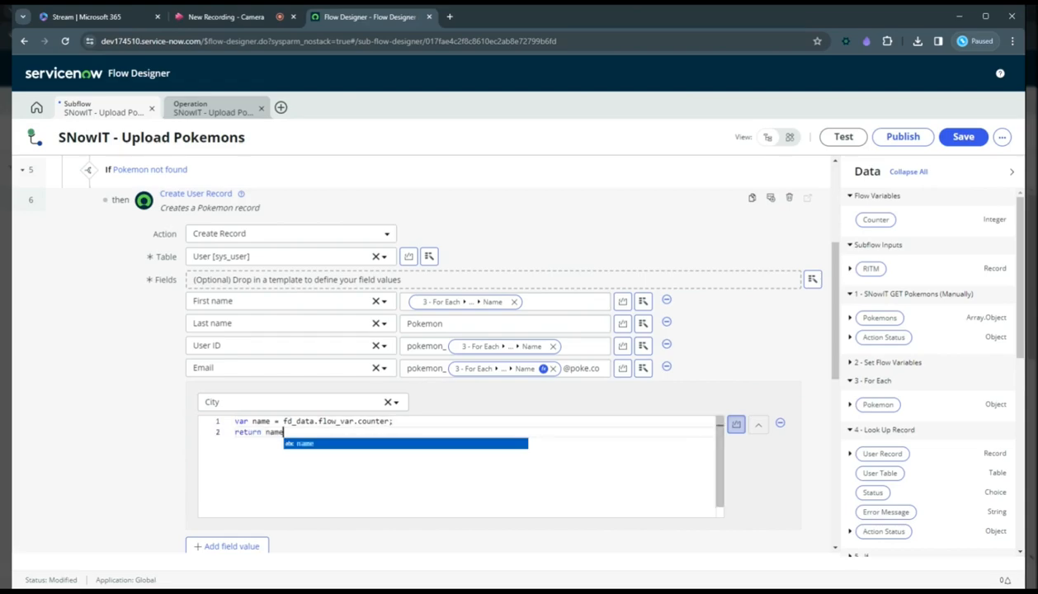
text(;)
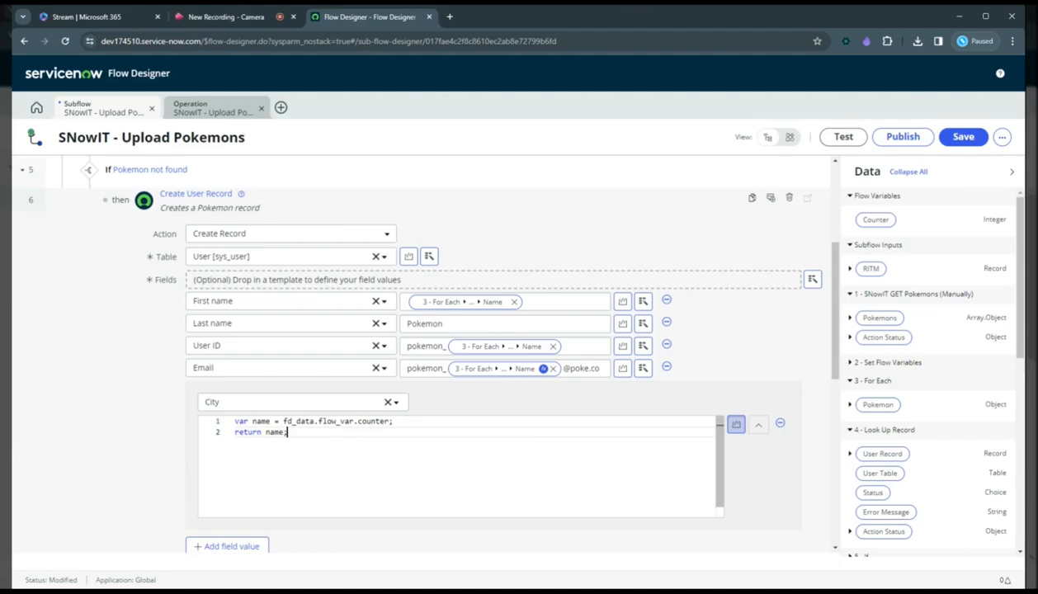
Toggle scripting for the City value and remove the City row from the Create User Record action.
click(735, 428)
click(623, 392)
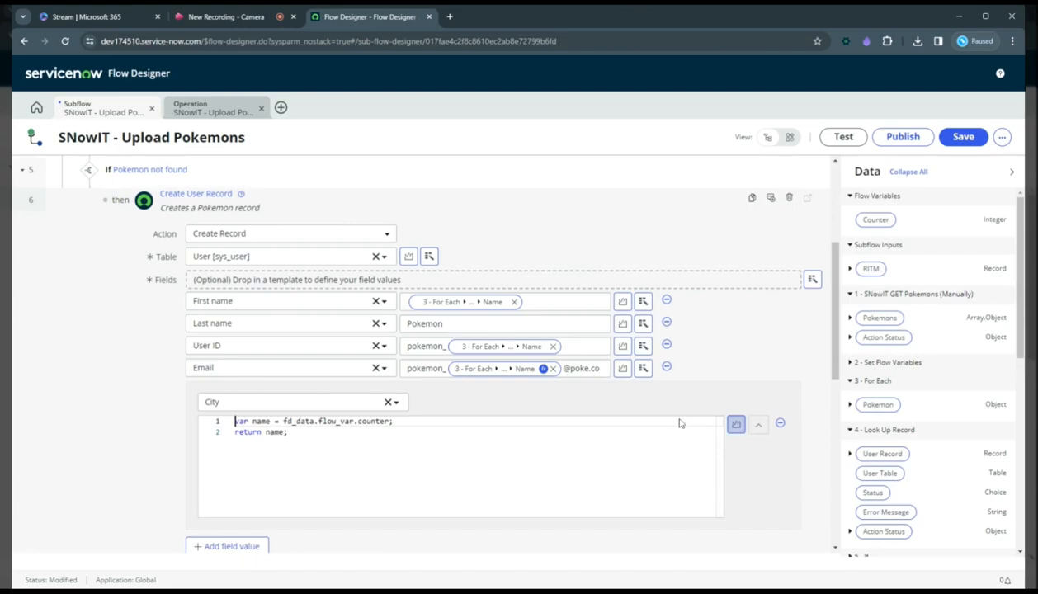
click(735, 424)
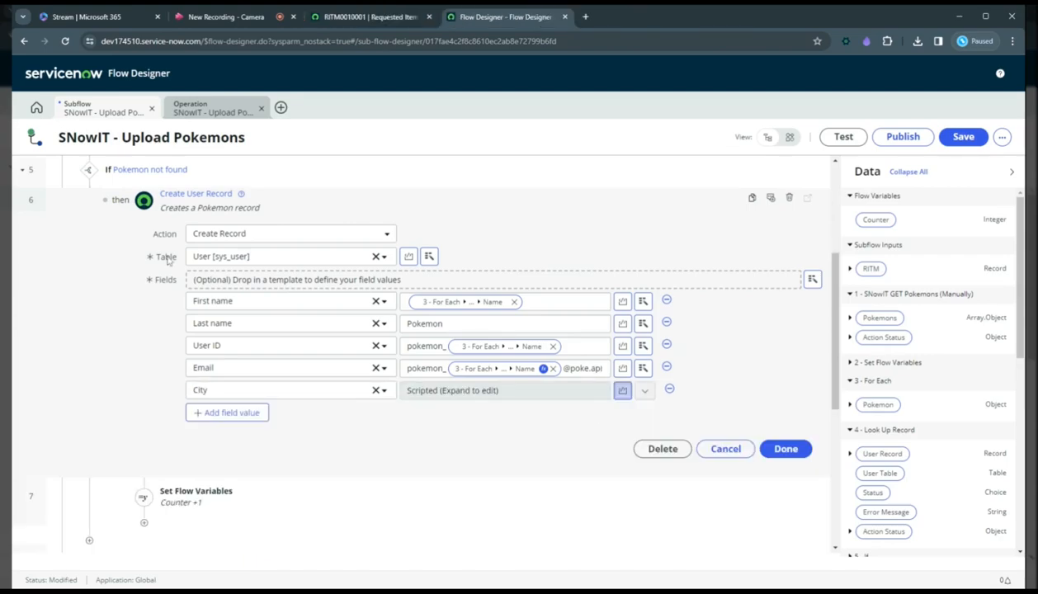
click(669, 389)
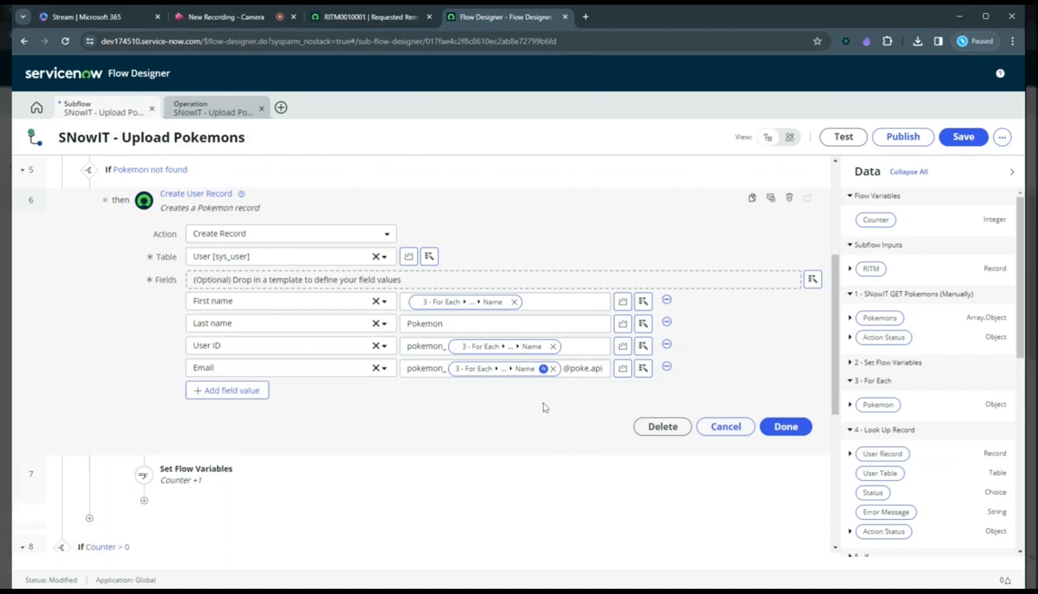
Test the subflow with RITM0010001 as the RITM input and check the newest work note on that requested item.
click(844, 137)
click(451, 173)
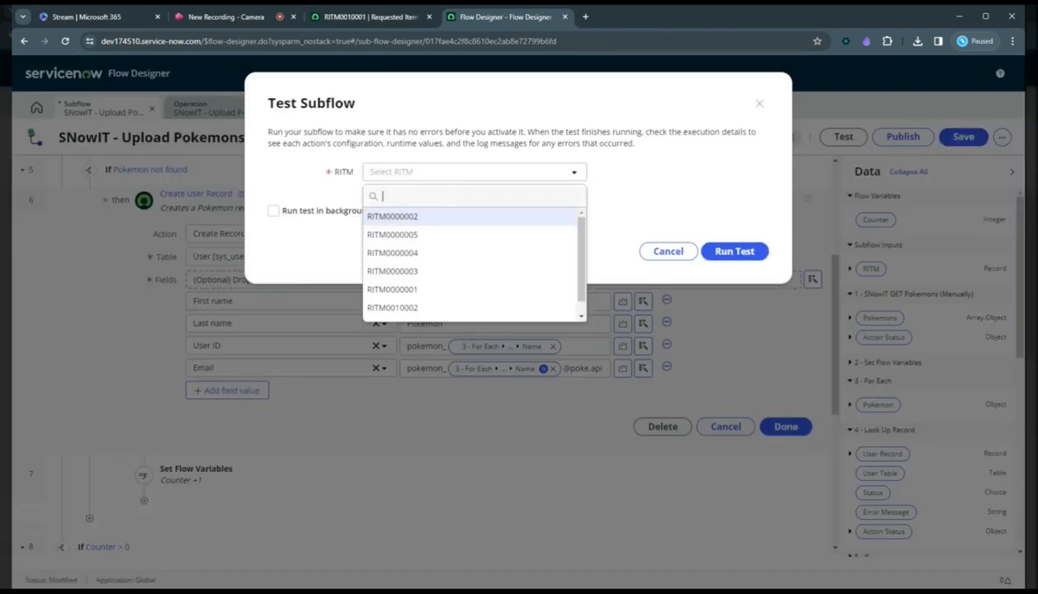
drag(581, 256, 581, 290)
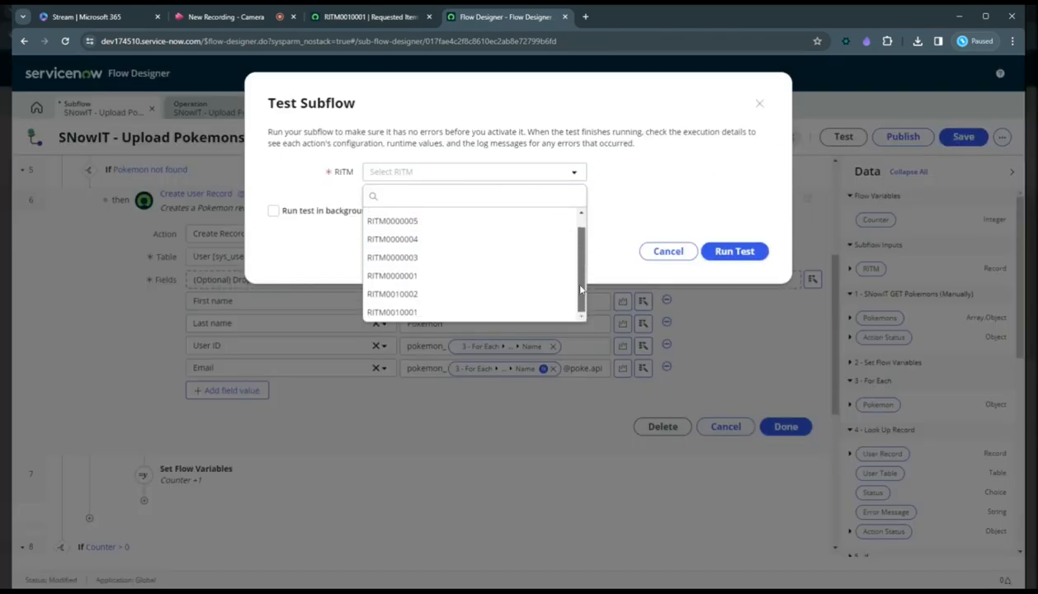
click(466, 302)
click(747, 255)
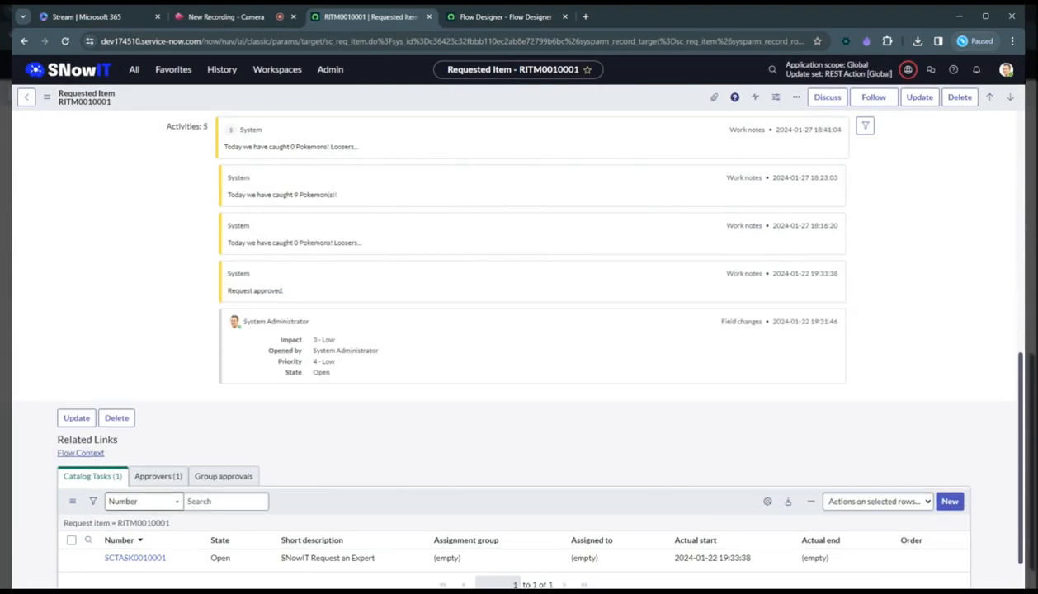
double_click(291, 147)
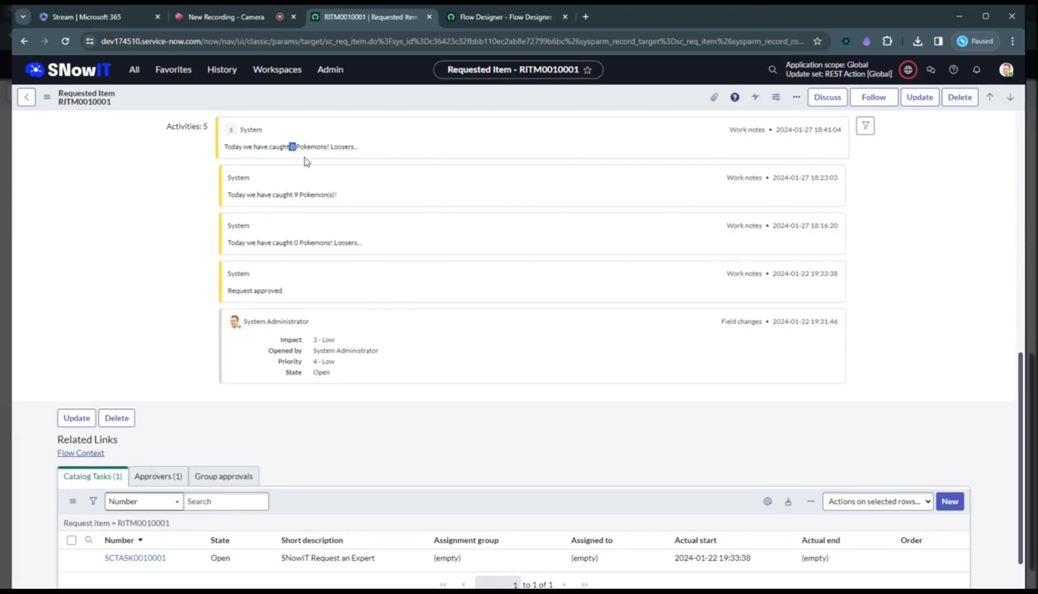